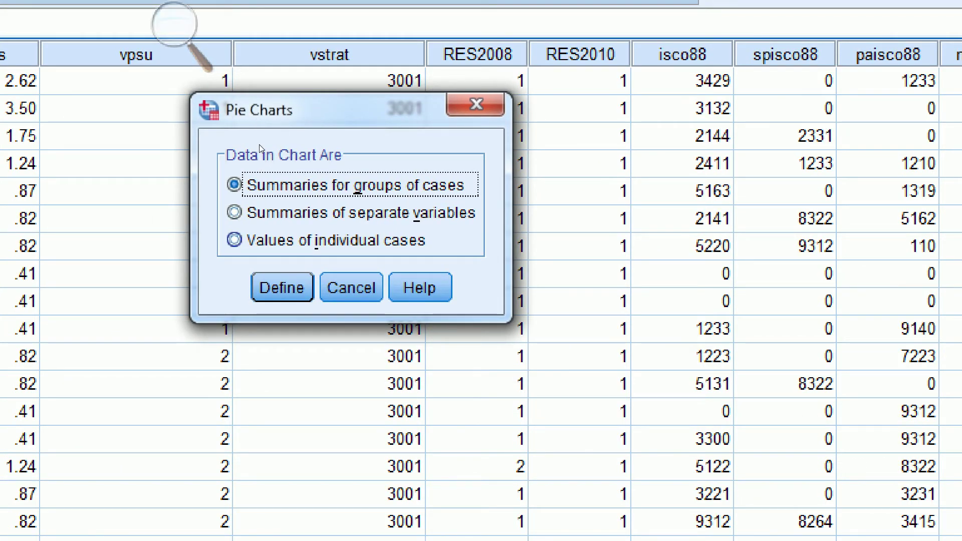
Define a pie chart of summaries for groups of cases, with its slices defined by the race variable
left_click(282, 287)
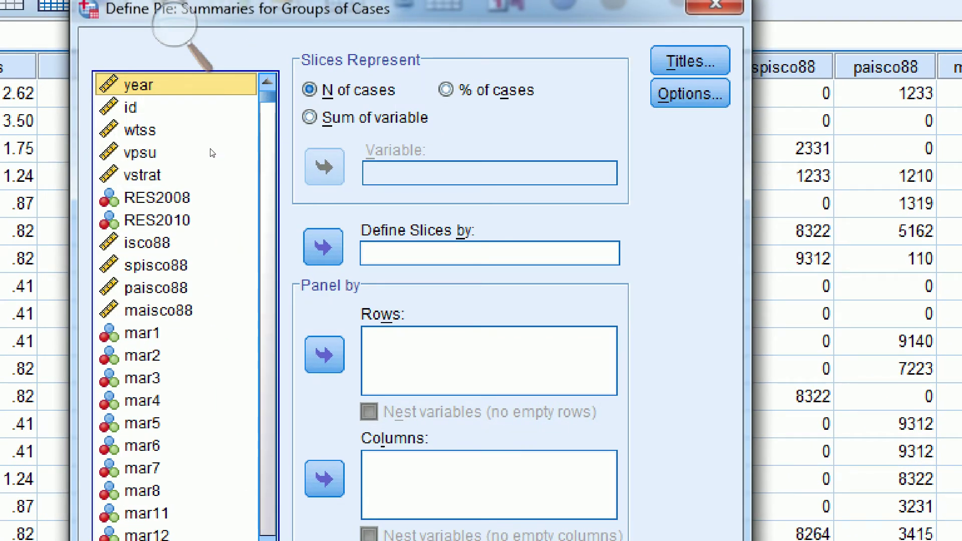
key("p")
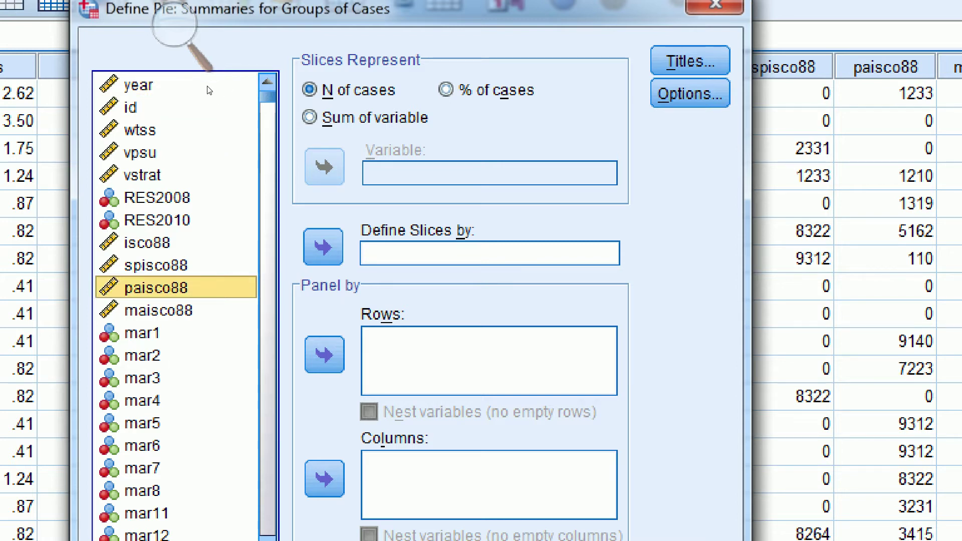
key("r")
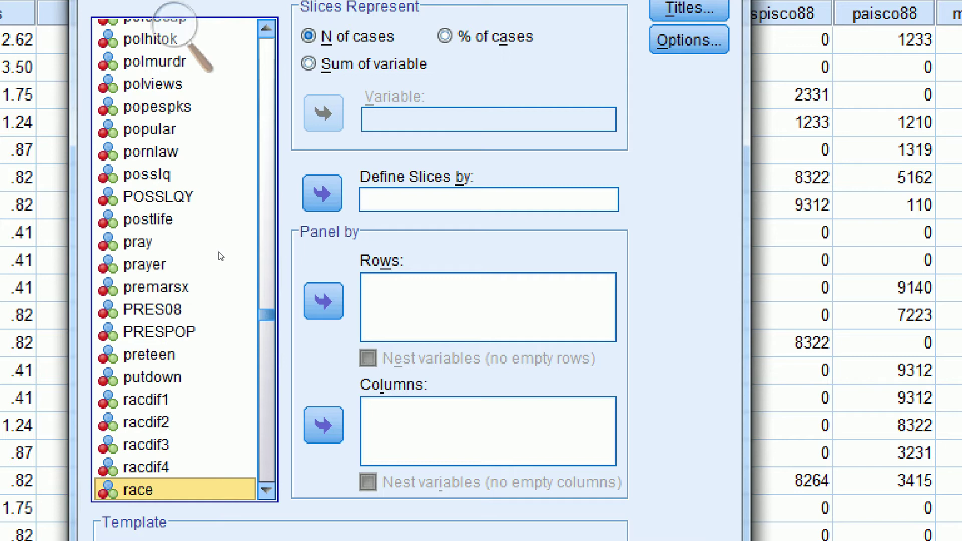
left_click(322, 193)
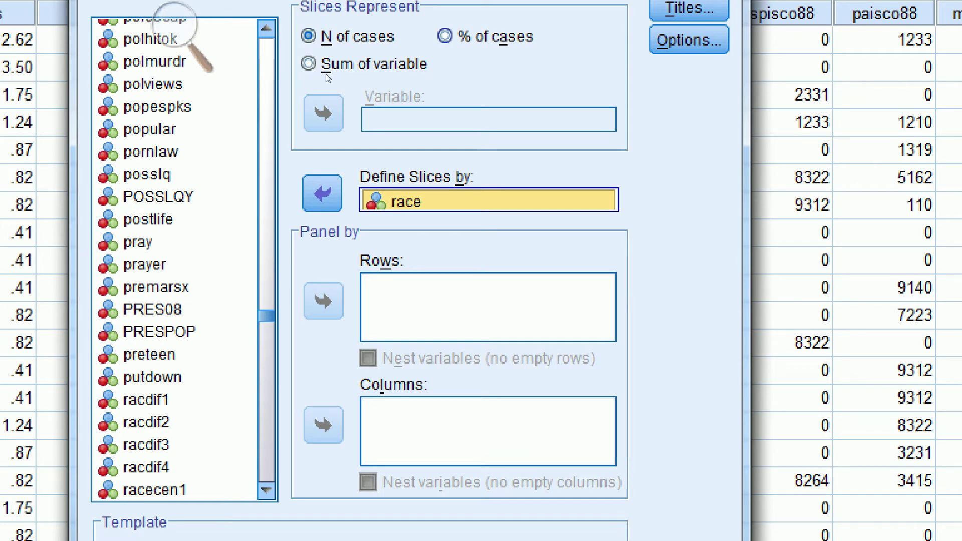
Set the first title line of the pie chart to "Figure 1. Pie Chart of Race"
key("alt+t")
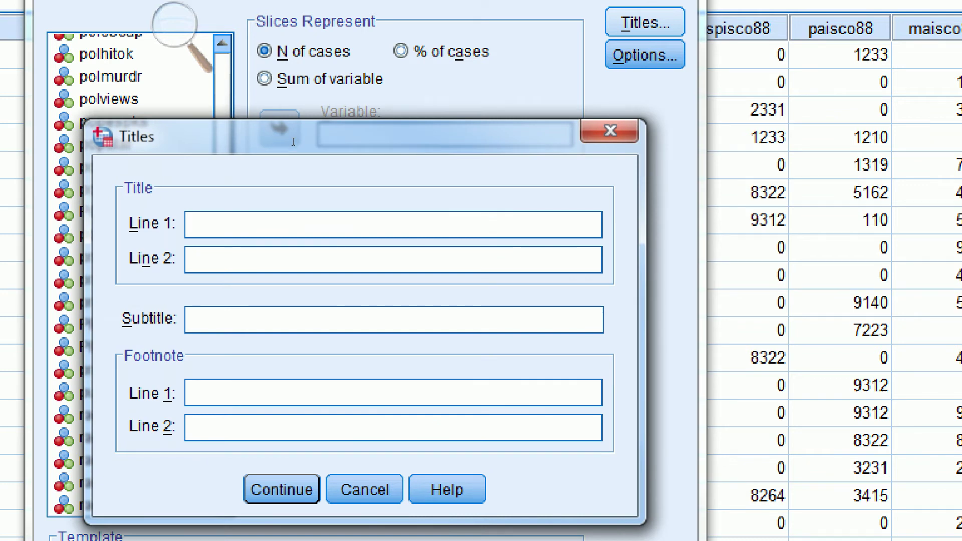
type("Figu")
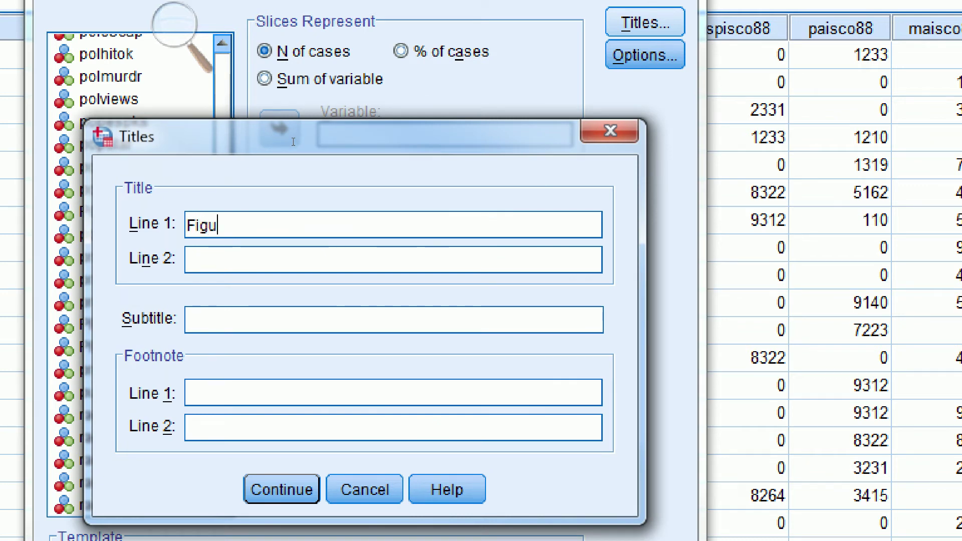
type("re 1. Pie Chart ")
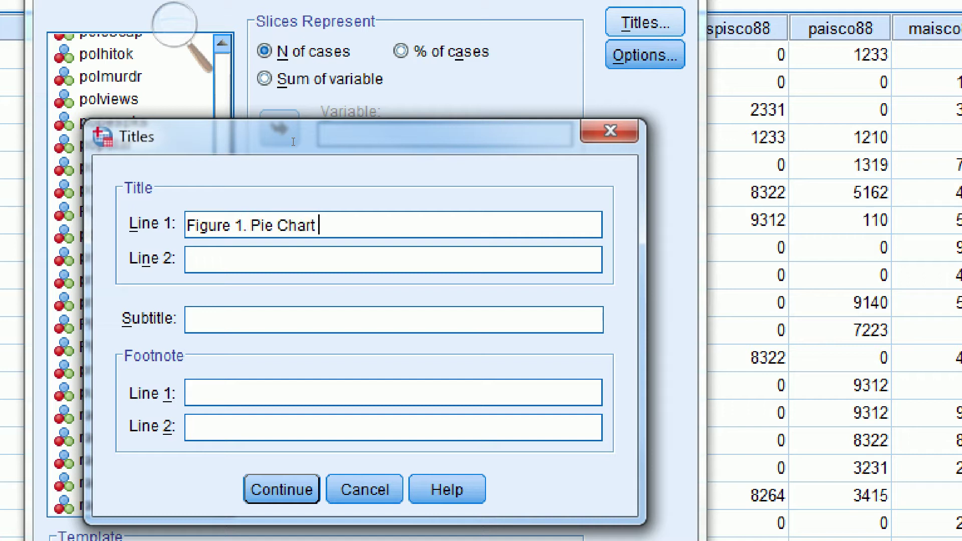
type("of Race")
Add the footnote lines "Source: GSS 2012" and "N = 1,974", and generate the pie chart
key("Tab")
key("Tab")
key("Tab")
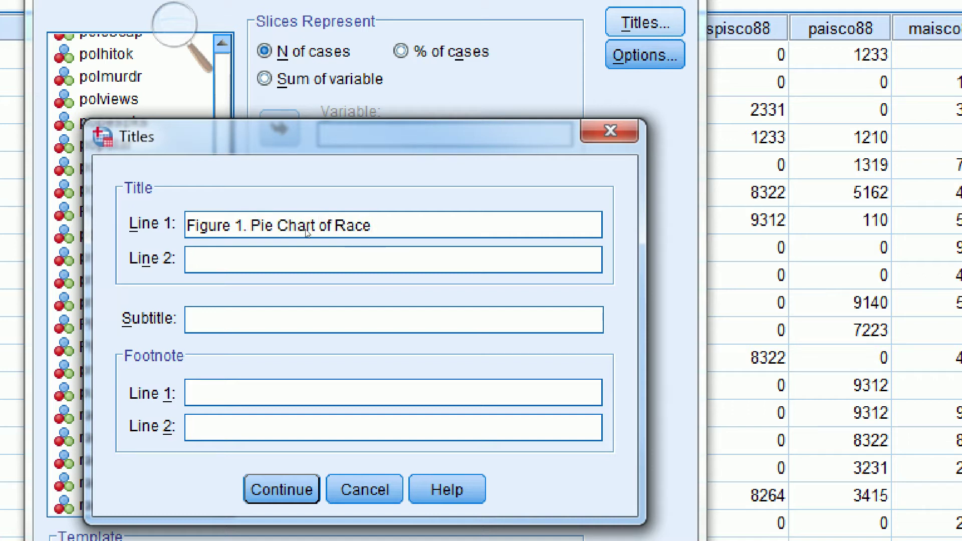
type("Source")
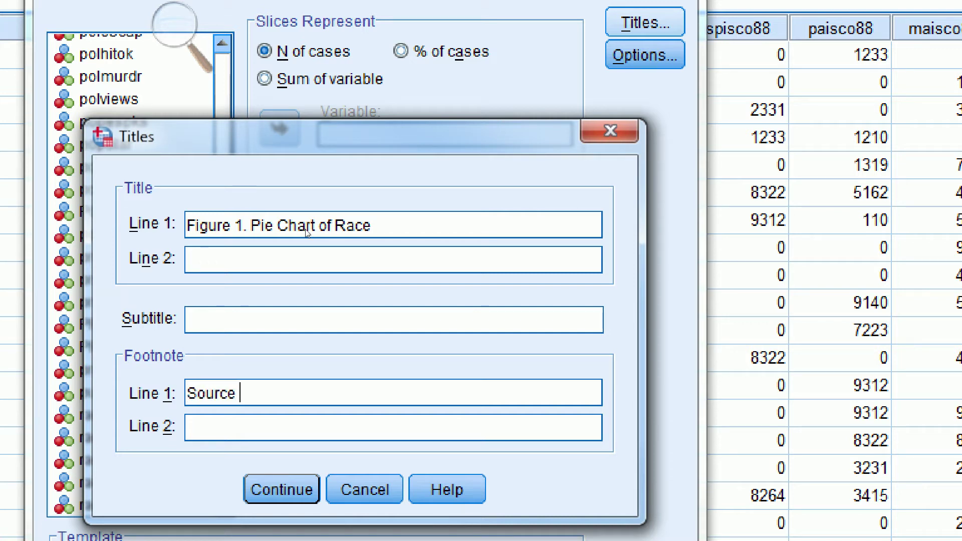
key("BackSpace")
type(": GSS 2012")
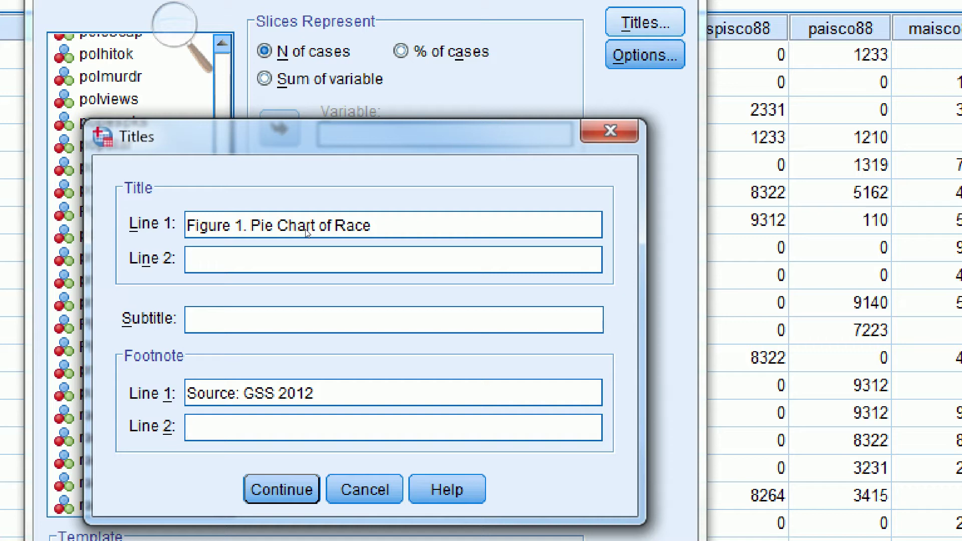
type("N = 1,974")
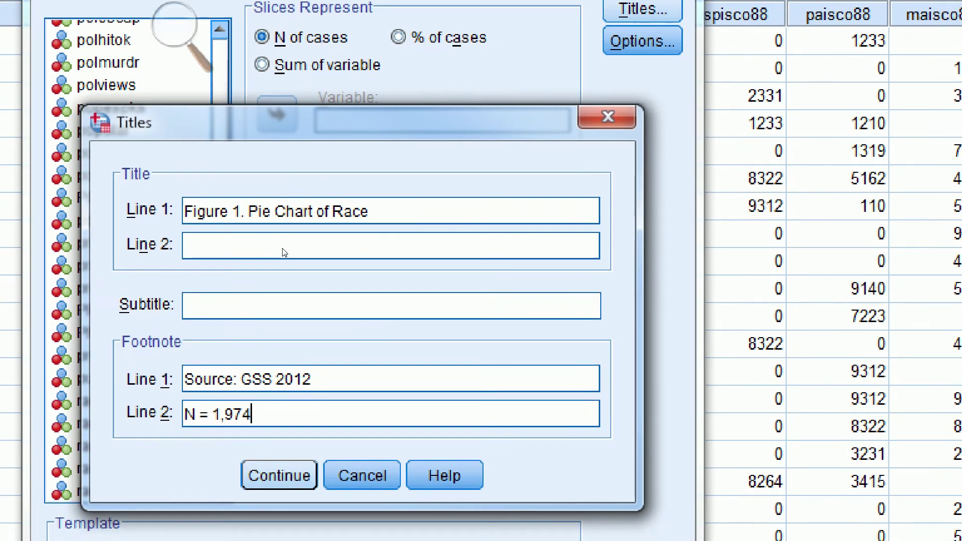
key("Return")
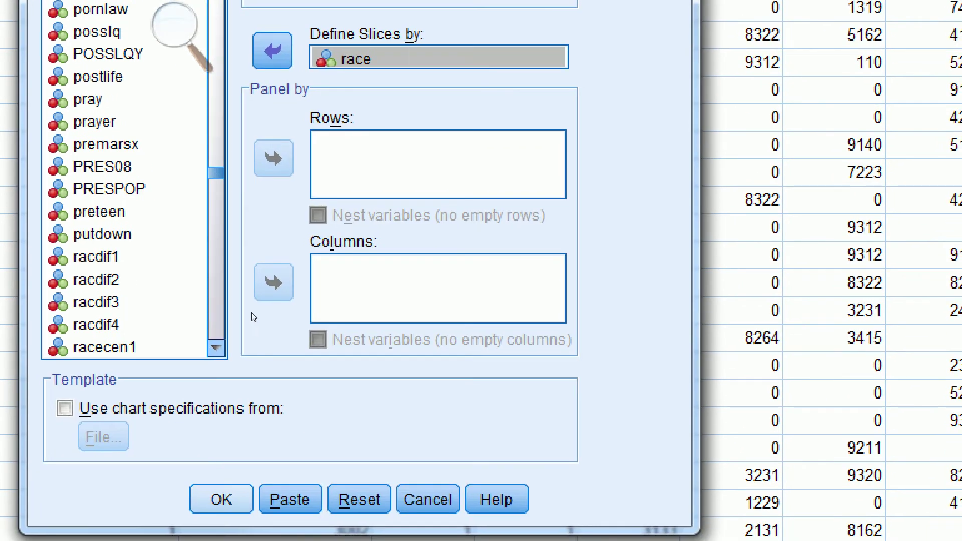
key("Return")
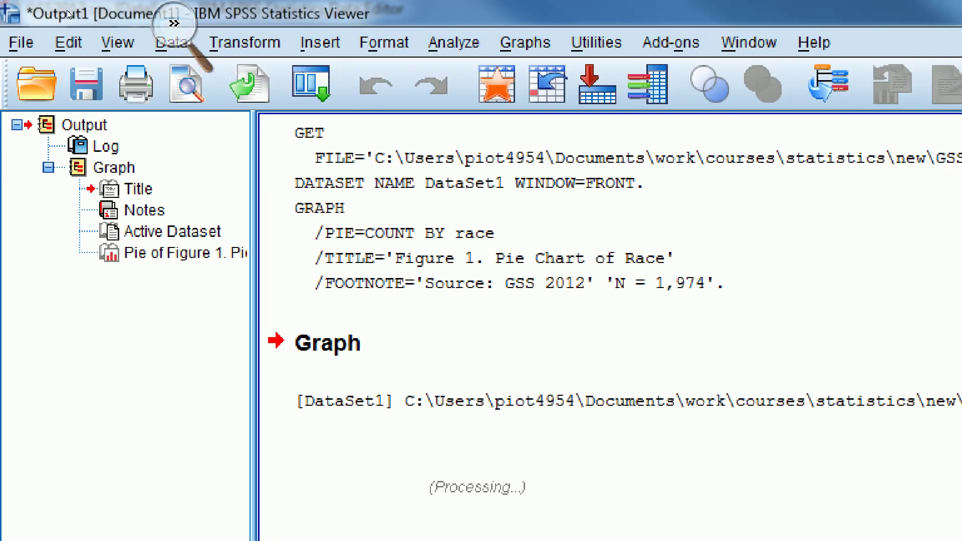
Open the race pie chart from the output in the Chart Editor
left_click(171, 23)
left_click(169, 44)
left_click(287, 238)
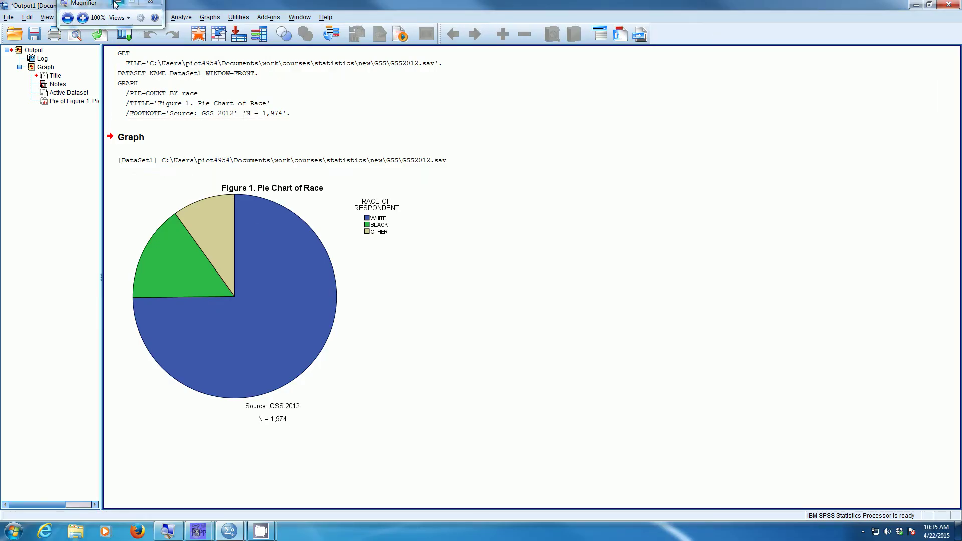
left_click_drag(108, 2, 551, 250)
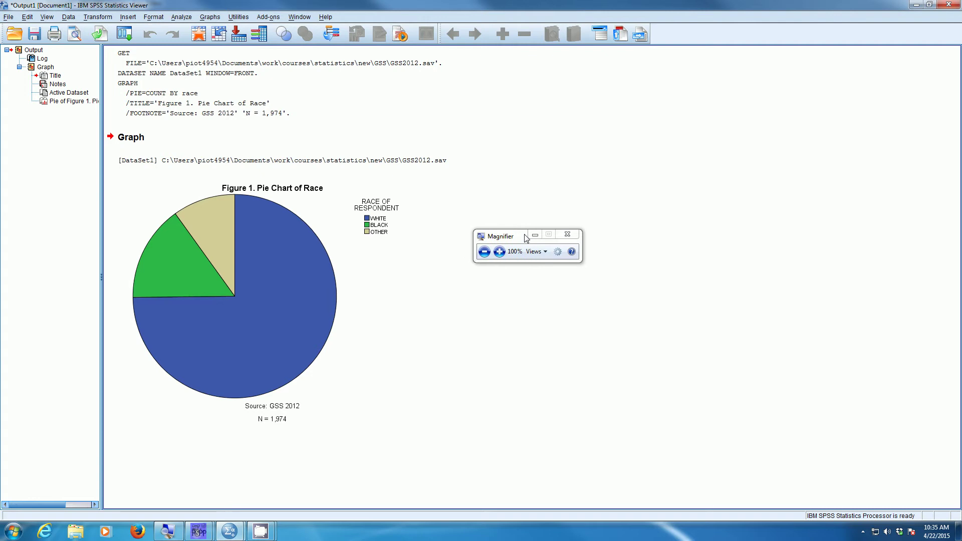
left_click(499, 251)
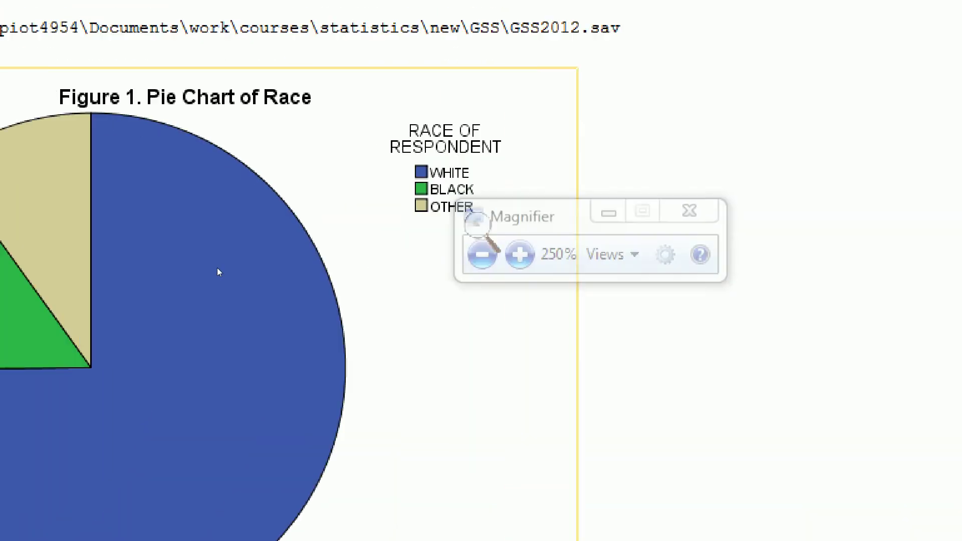
double_click(349, 303)
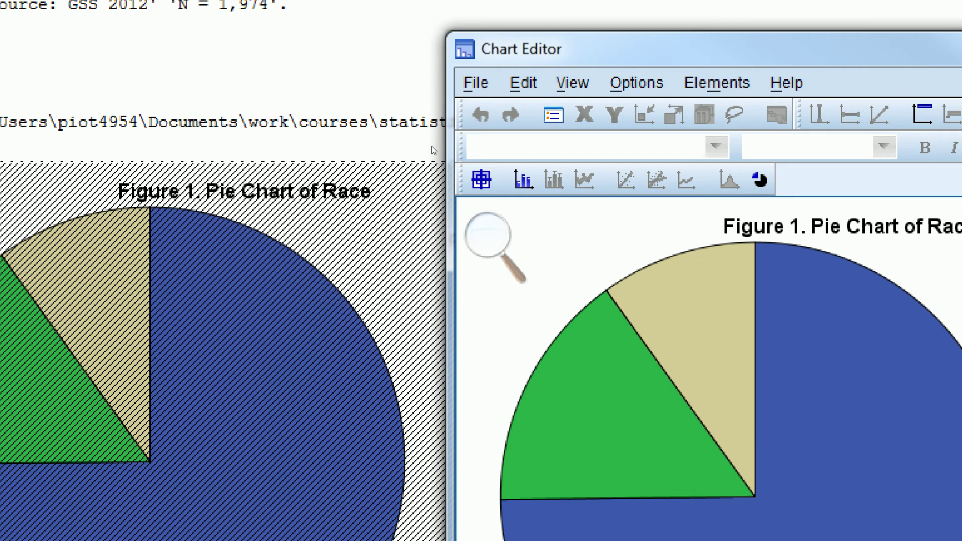
mouse_move(441, 129)
left_mouse_down()
mouse_move(271, 124)
mouse_move(286, 124)
left_mouse_up()
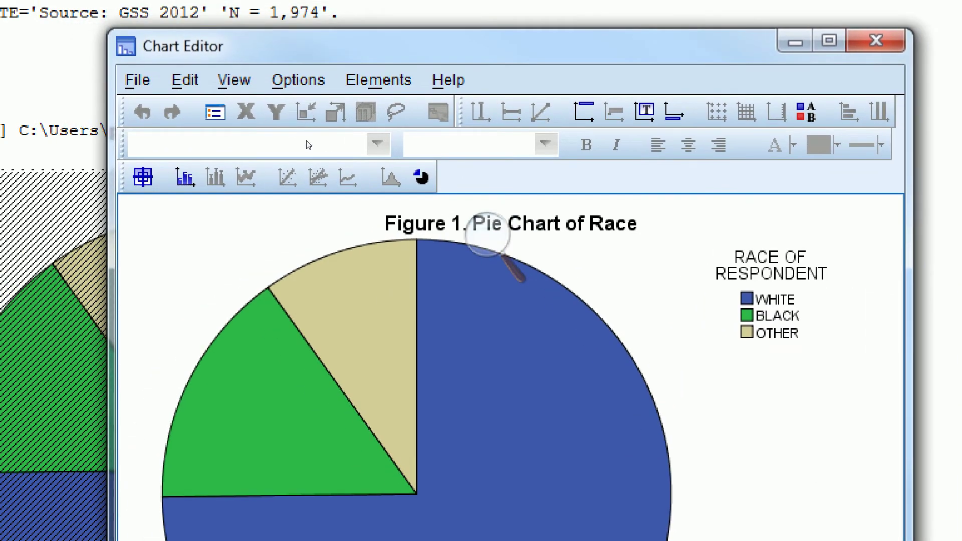
Turn on Data Label Mode and add count labels to the White, Other and Black slices
left_click(308, 142)
key("Down")
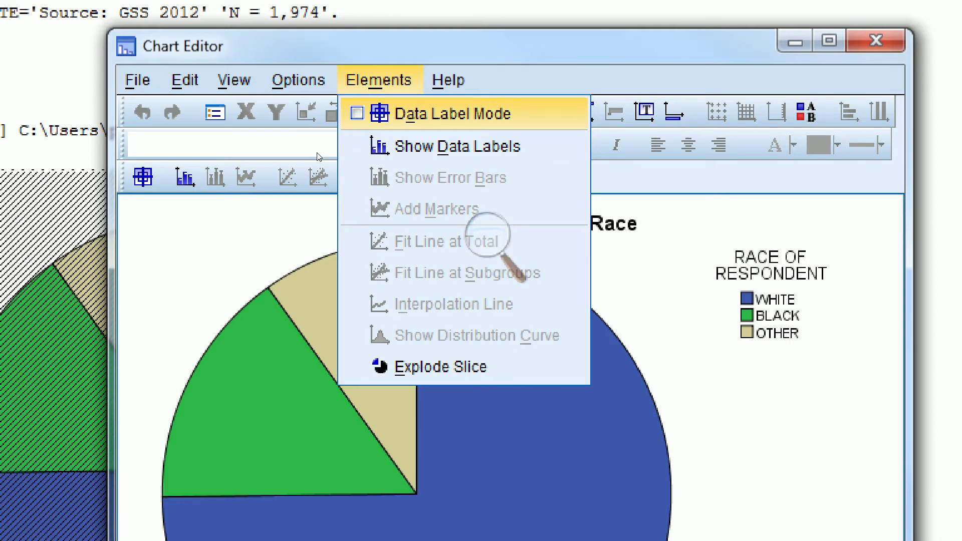
key("Return")
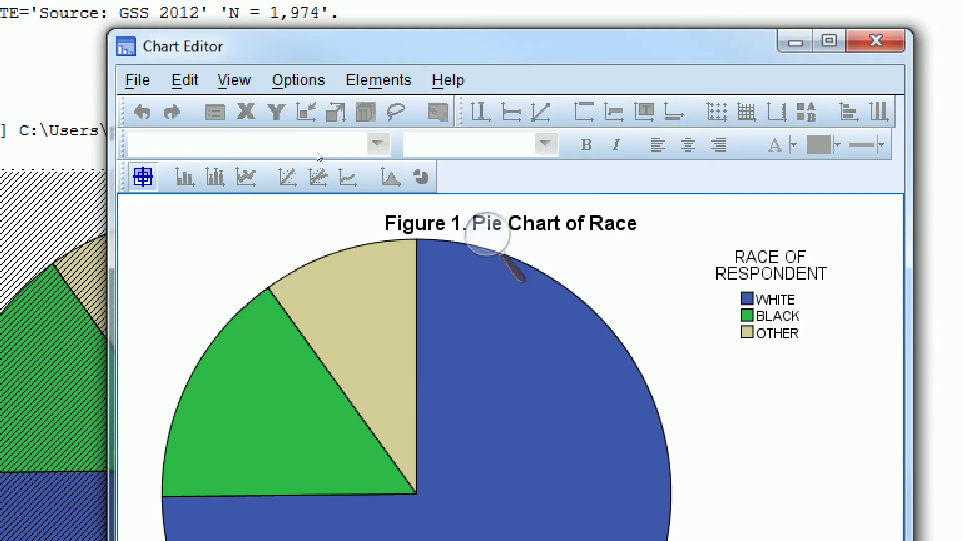
left_click(357, 287)
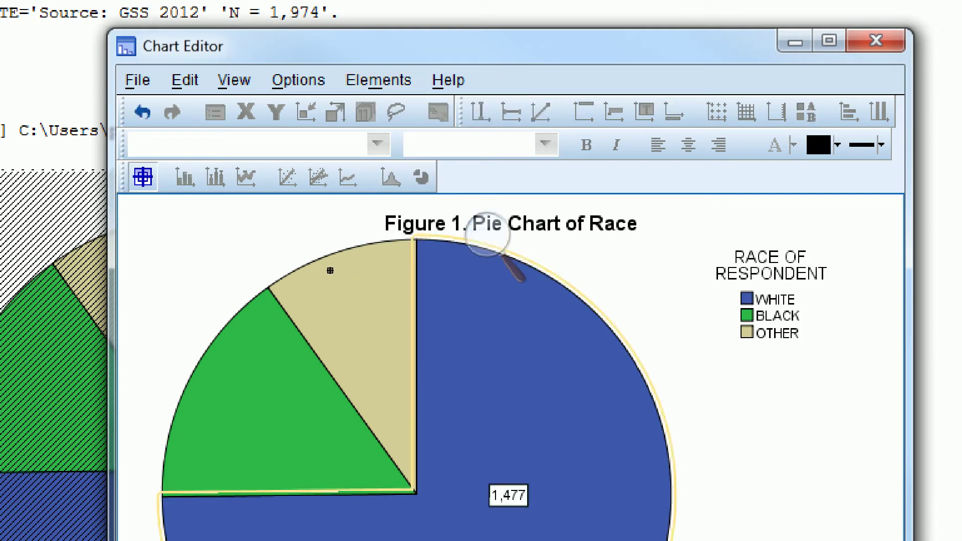
left_click(301, 243)
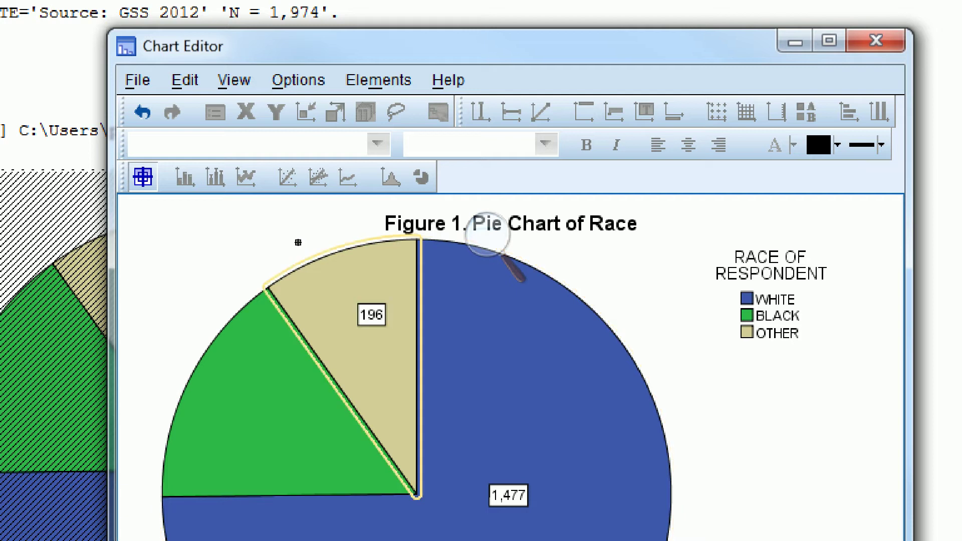
left_click(258, 275)
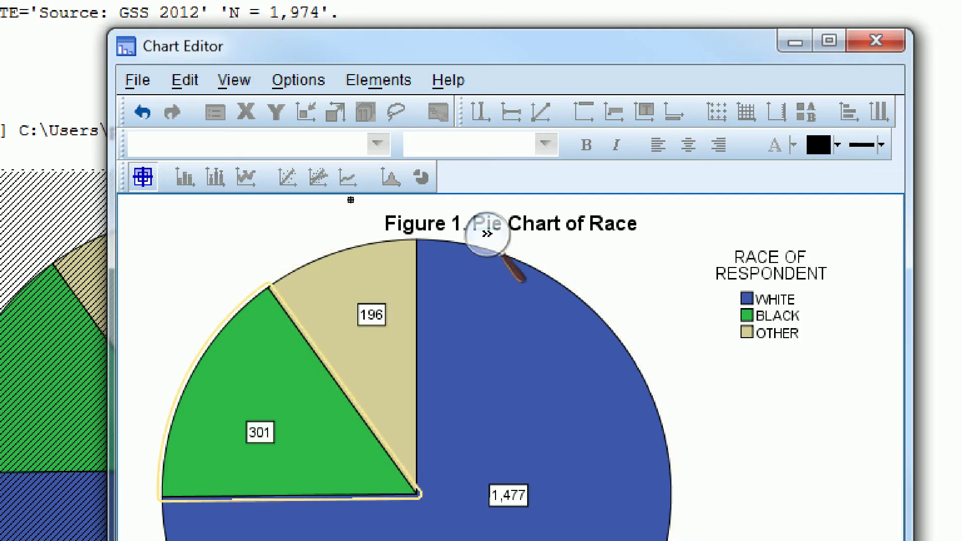
key("super+minus")
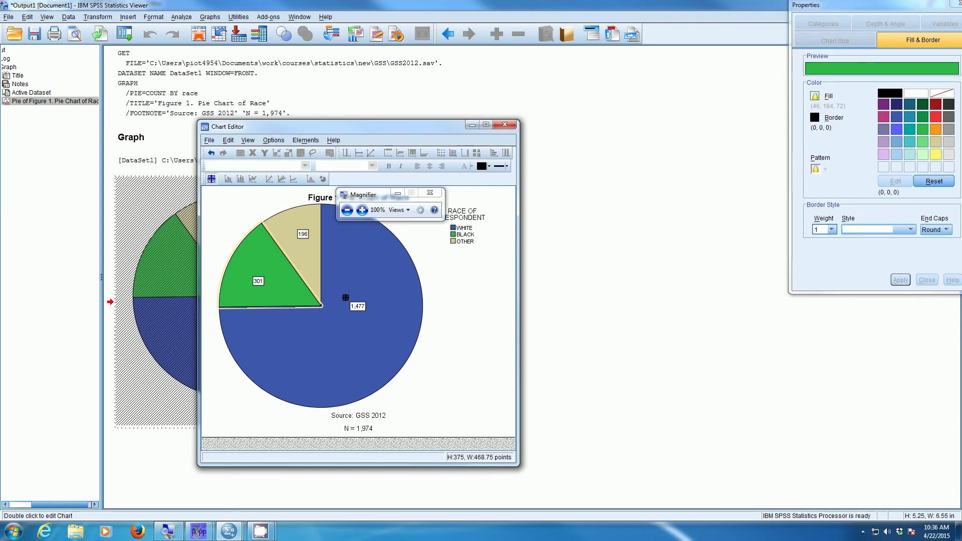
left_click(362, 210)
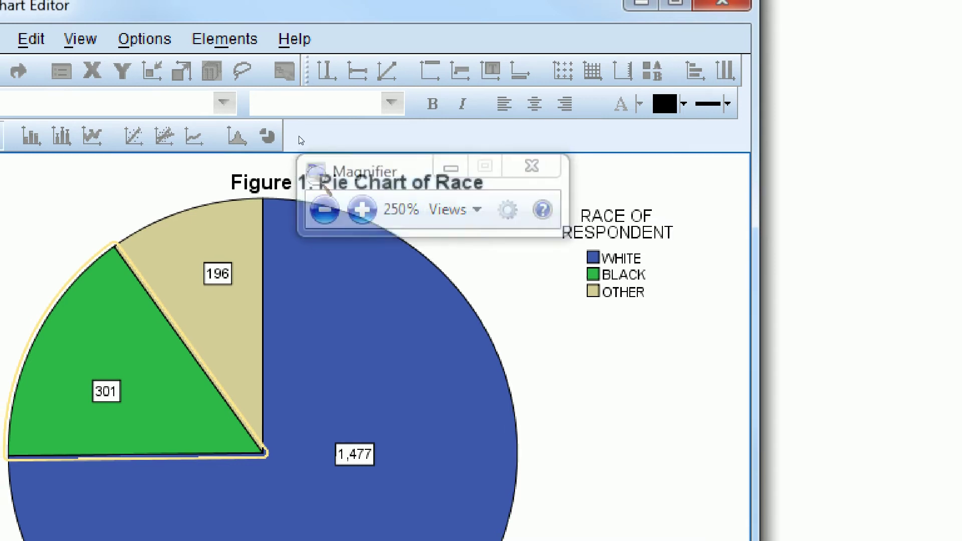
key("alt+m")
key("super+m")
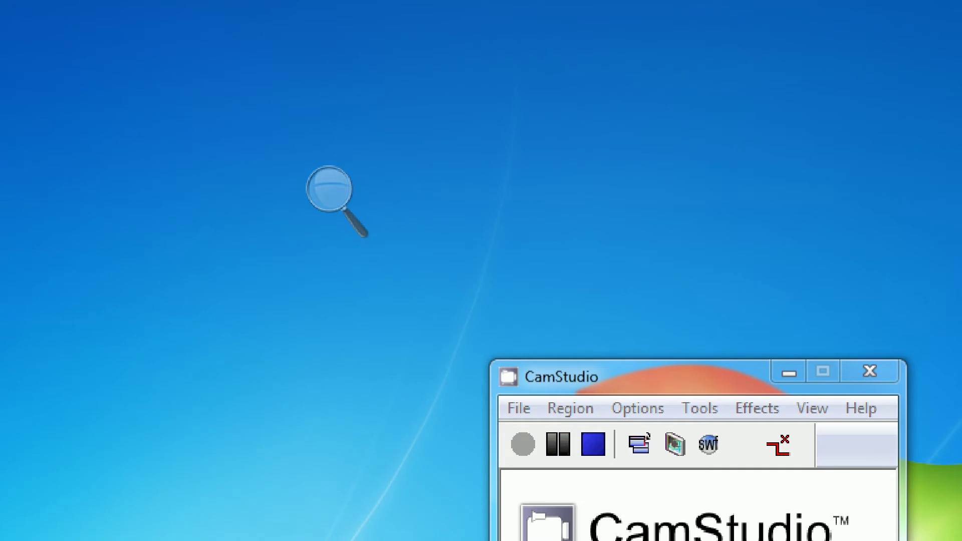
Close the Properties window and the Chart Editor, and deselect the pie chart in the output
key("super+minus")
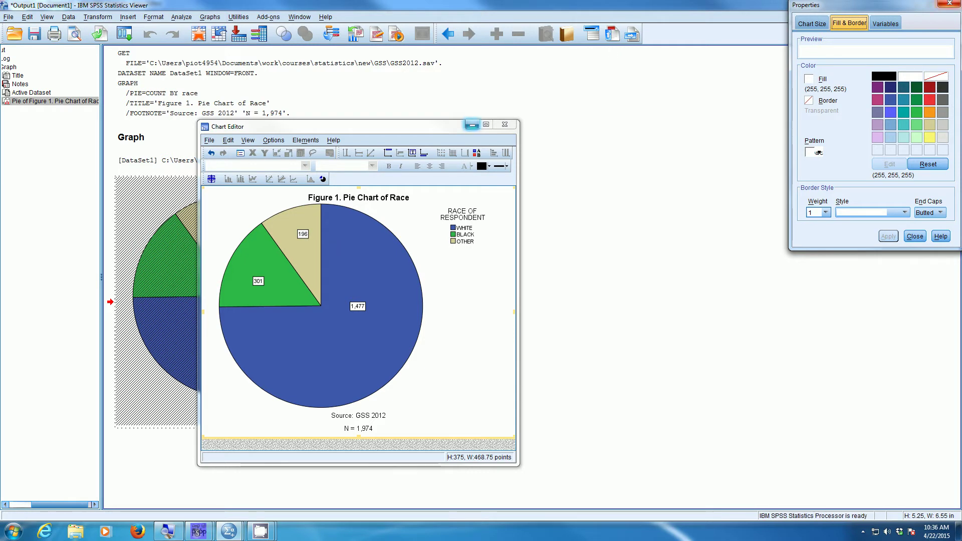
left_click(951, 4)
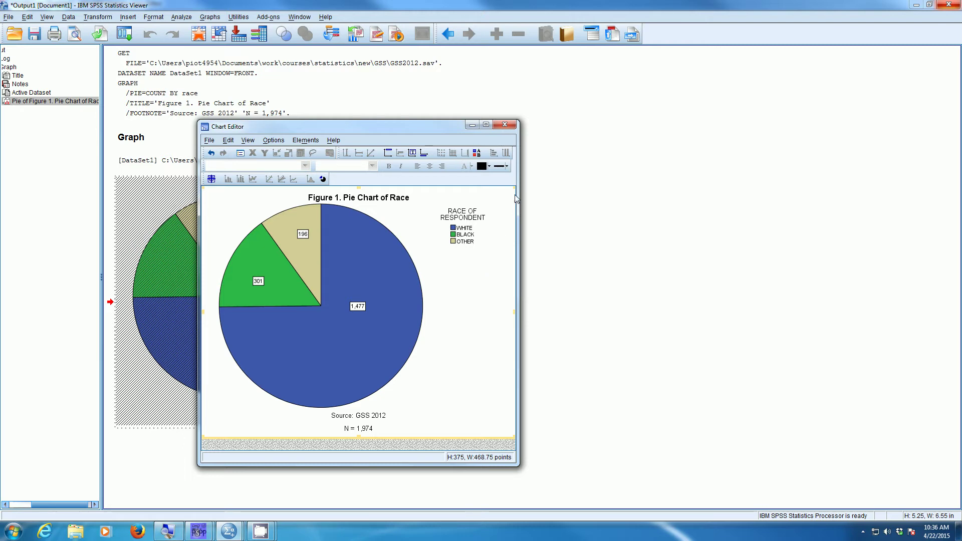
left_click(505, 125)
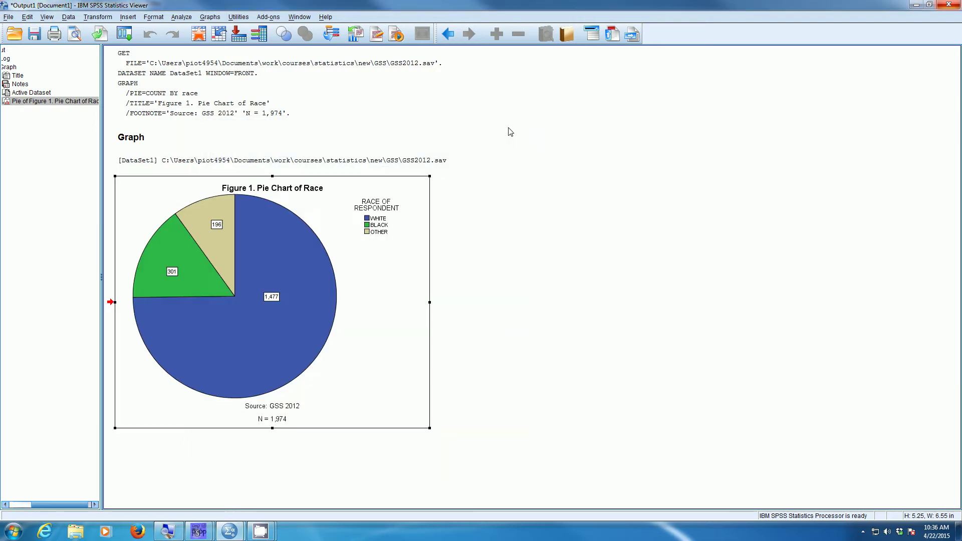
left_click(504, 140)
left_click(495, 175)
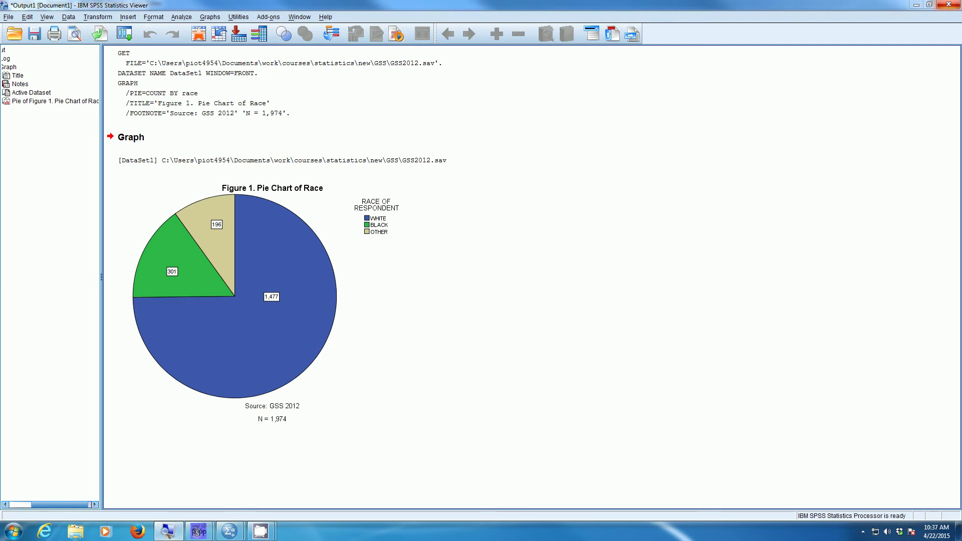
Start a simple bar chart from the legacy chart dialogs, using summaries for groups of cases
left_click_drag(600, 73, 270, 25)
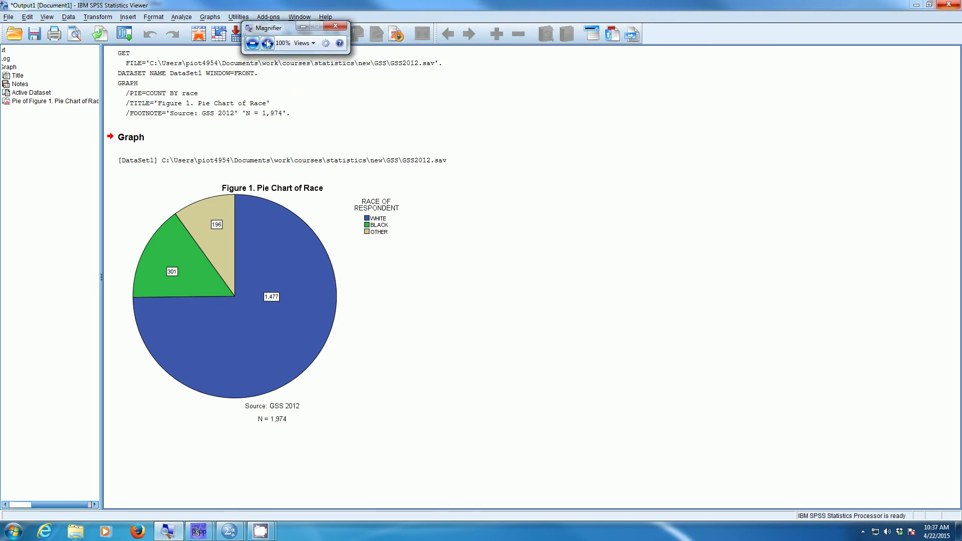
left_click(267, 43)
left_click(267, 43)
left_click(267, 44)
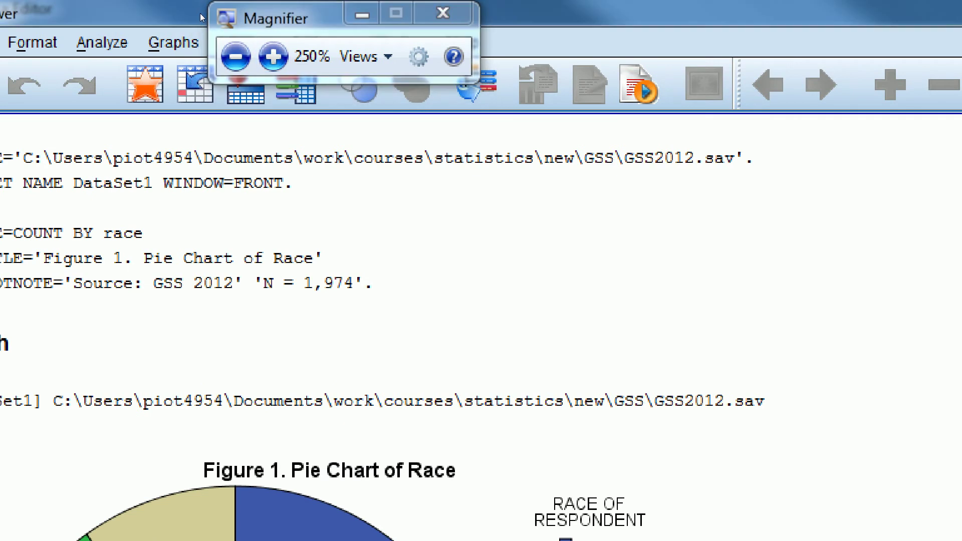
left_click(173, 42)
mouse_move(218, 138)
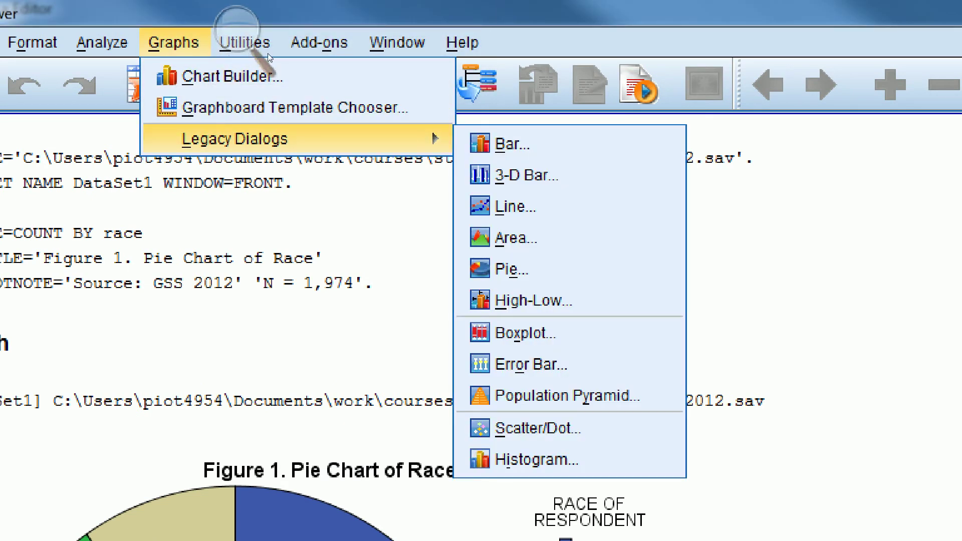
key("Right")
key("Return")
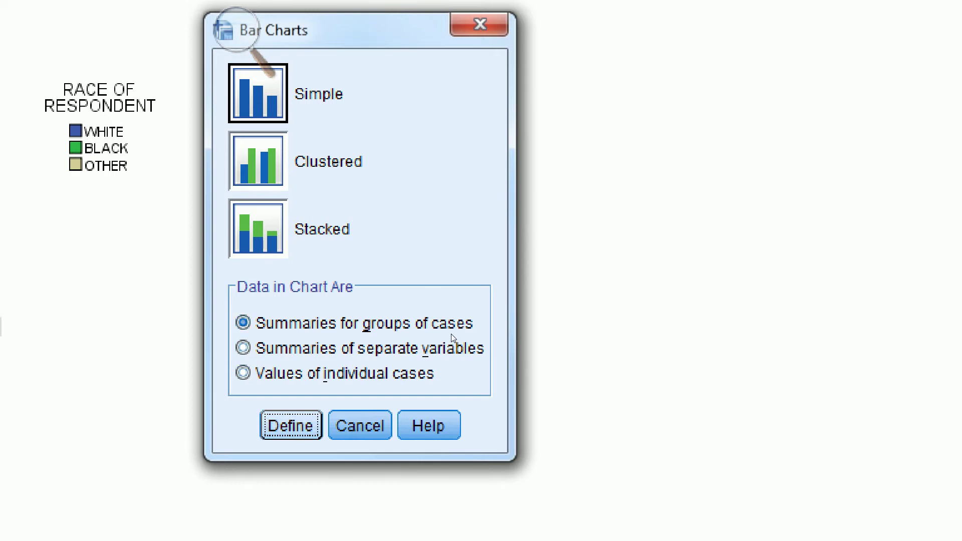
key("Return")
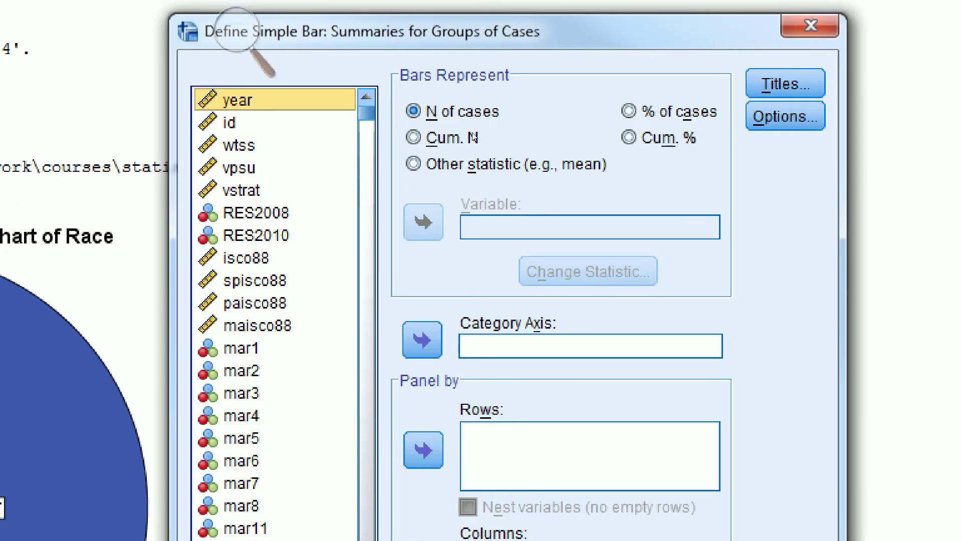
Have the bars represent % of cases and assign the variable class to the category axis
left_click(629, 112)
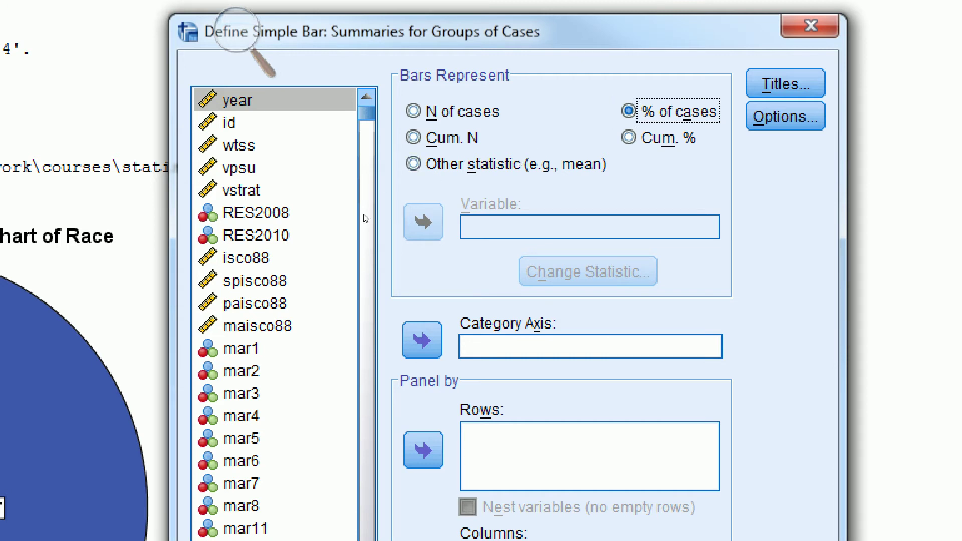
left_click(255, 303)
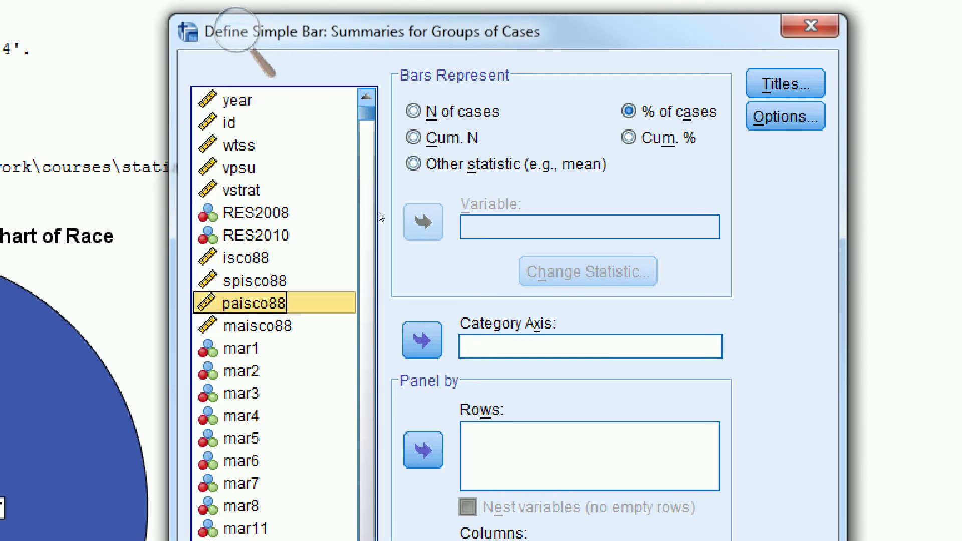
key("c")
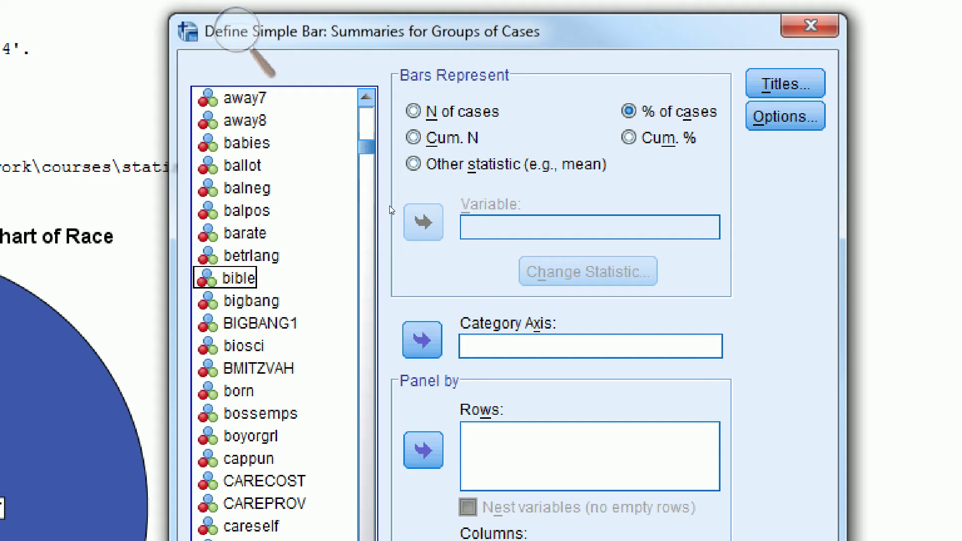
left_click(275, 278)
key("c")
key("l")
type("cl")
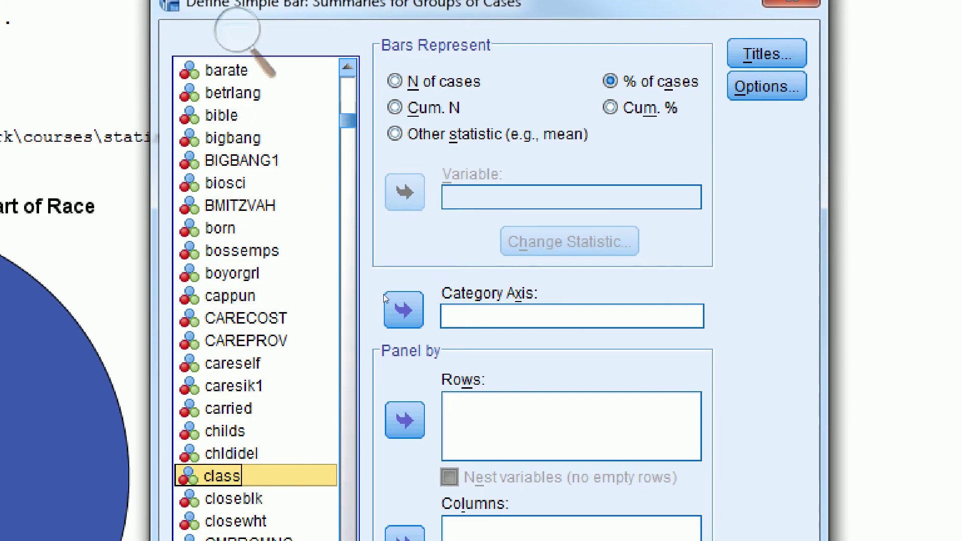
left_click(384, 295)
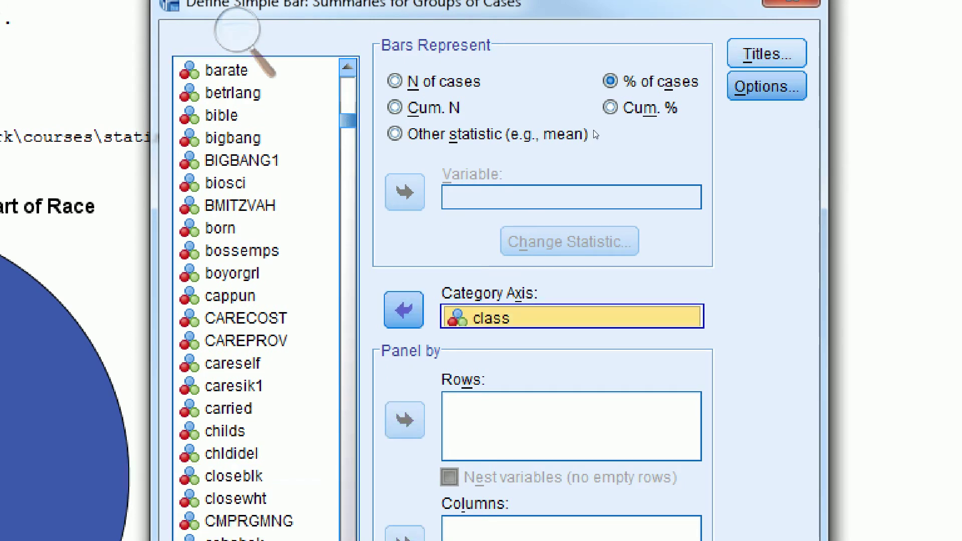
Enter "Figure 2. Bar Graph of Class" as the first title line of the bar chart
key("alt+t")
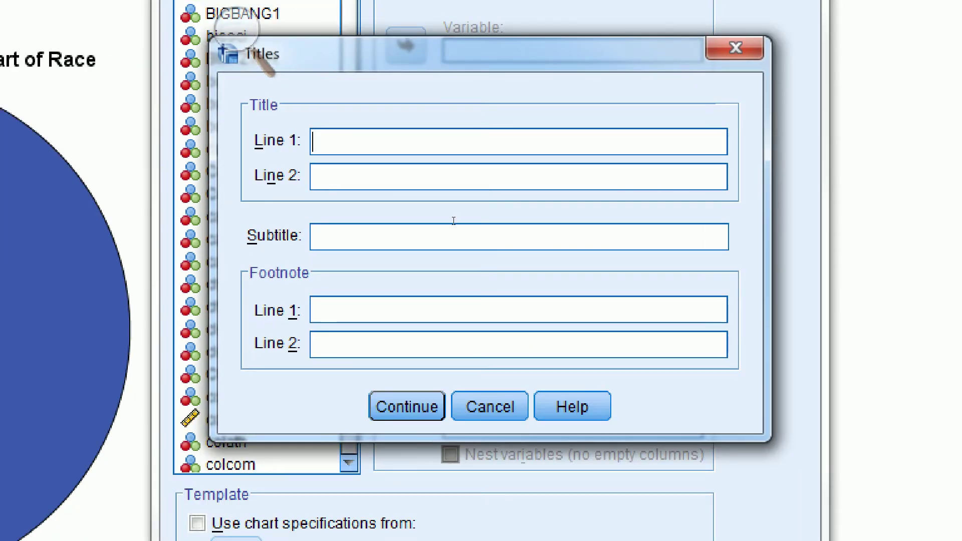
type("Figure 2. Bar")
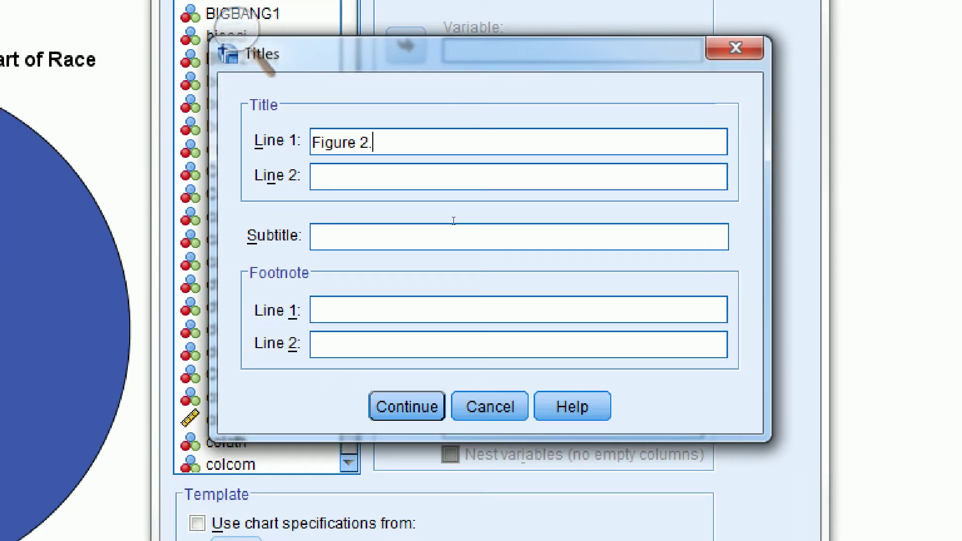
type("raph of Class")
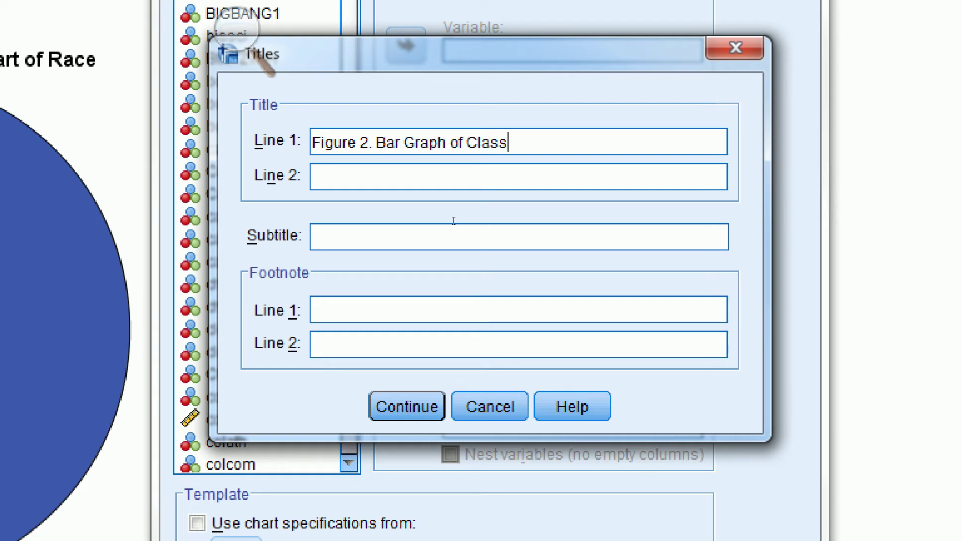
Add the footnote lines "Source: GSS 2012" and "N = 1,957", and generate the bar chart
left_click(423, 289)
type("Source")
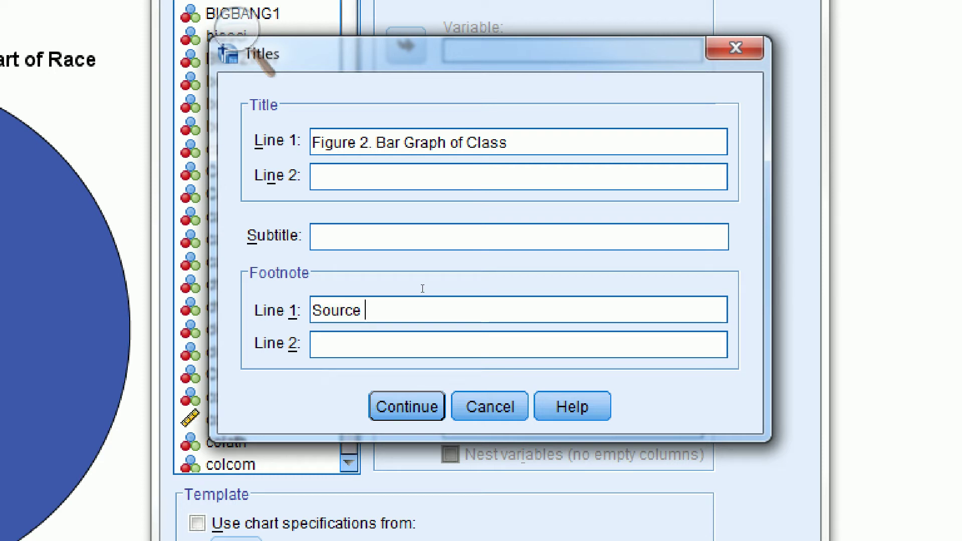
type(": GSS 2012")
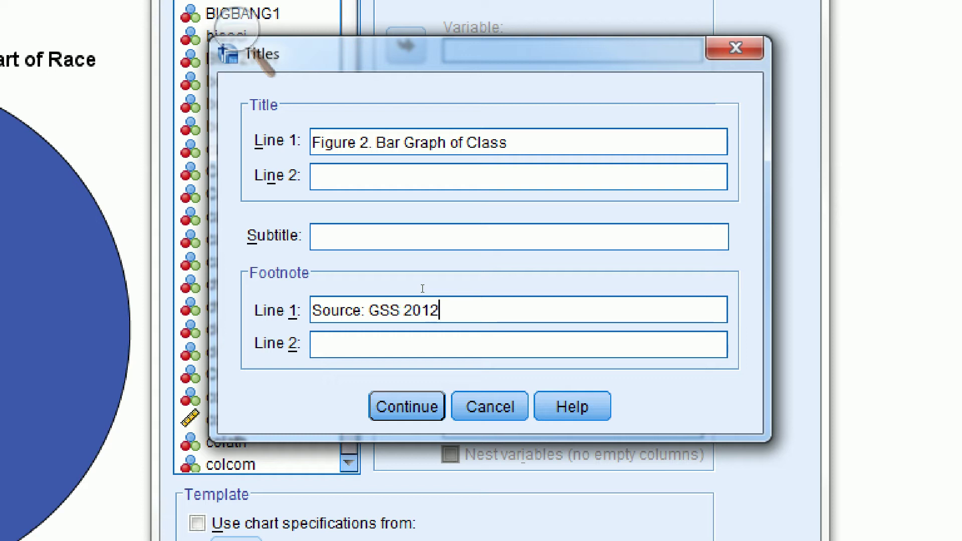
key("Tab")
type("N = 1,9")
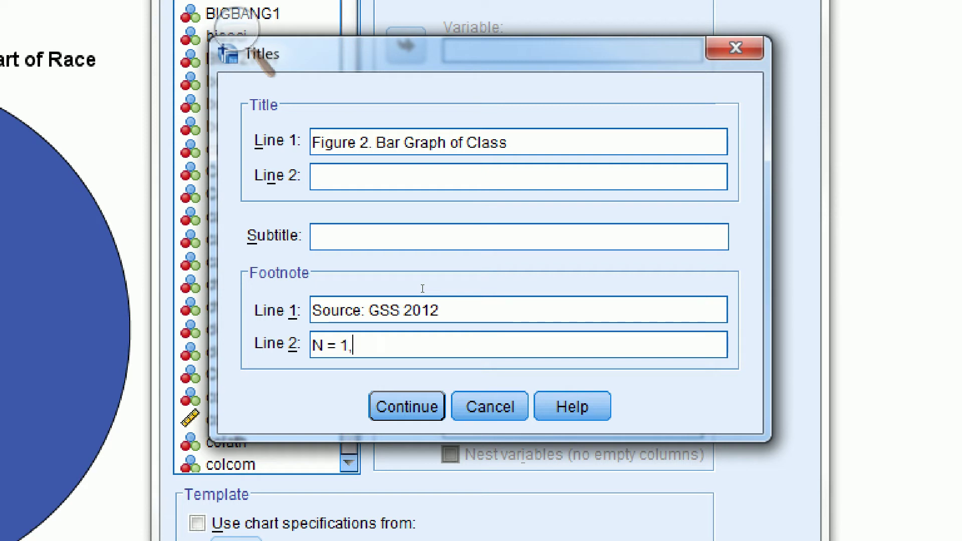
type("57")
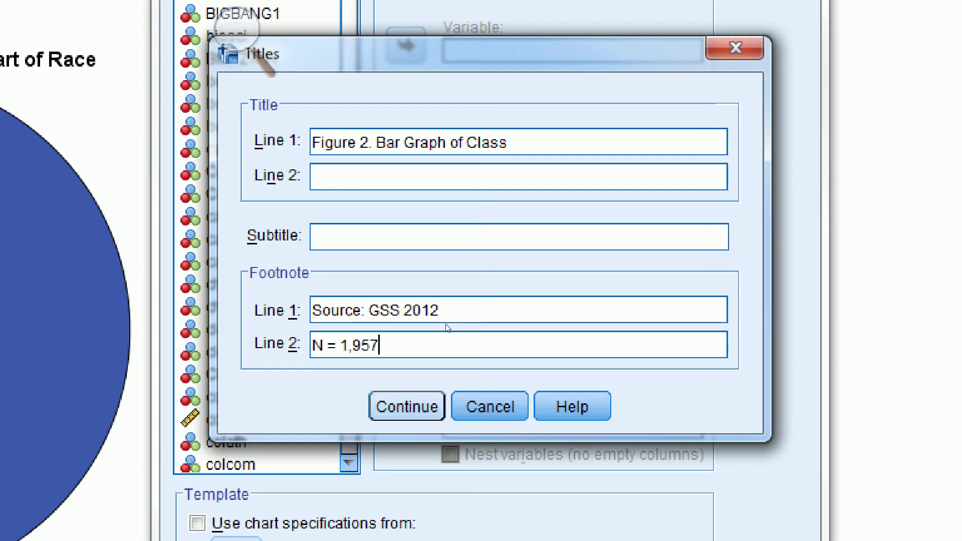
key("Return")
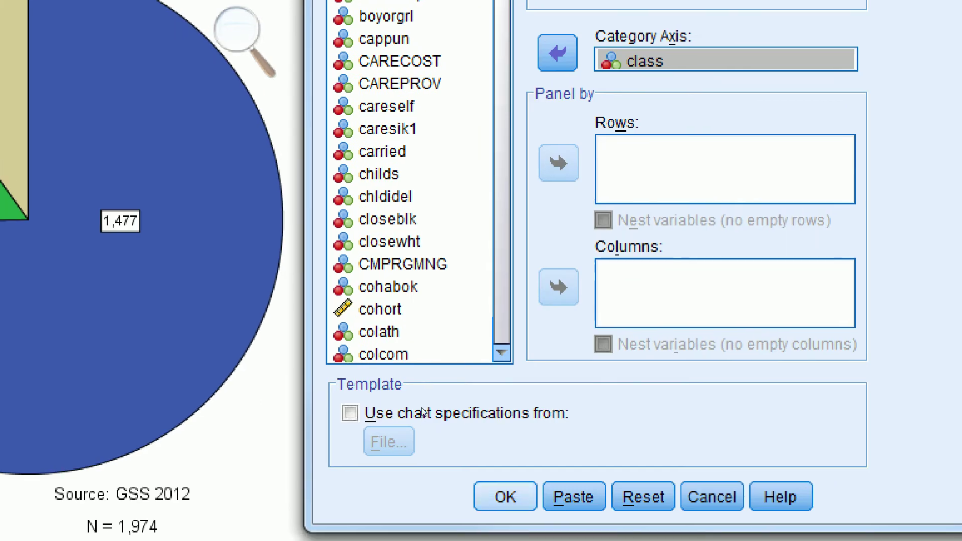
left_click(505, 497)
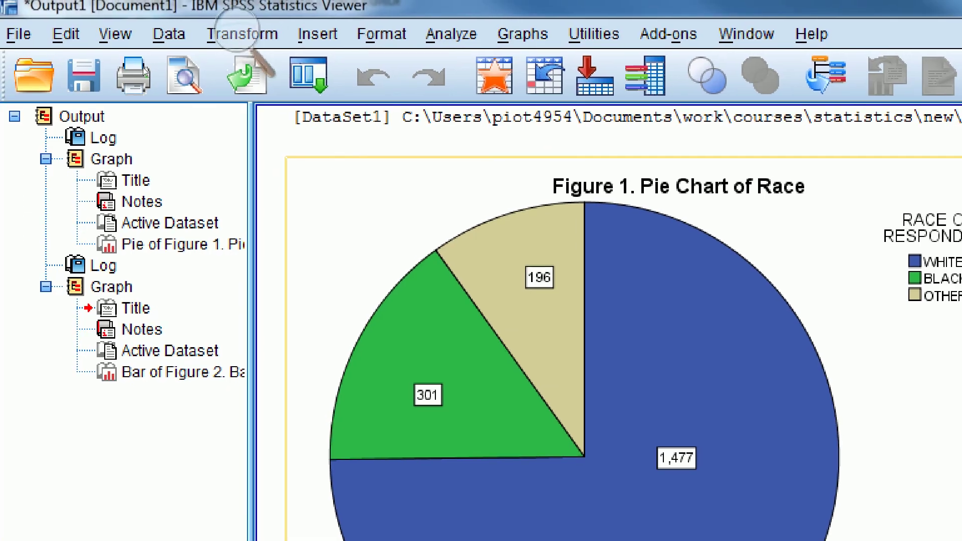
Examine the bar graph of class in the output, including its class categories and percent axis
left_click(236, 30)
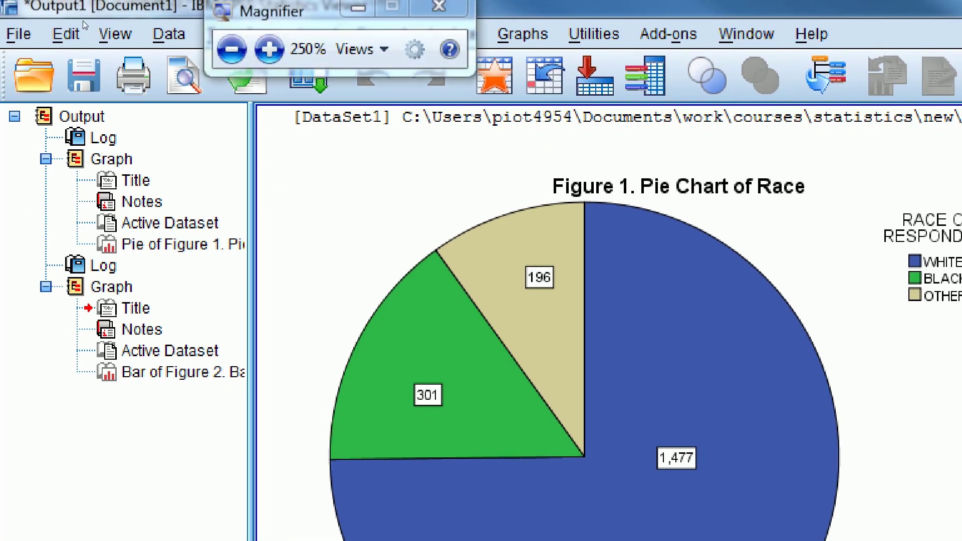
left_click(232, 47)
scroll(150, 135, "down", 5)
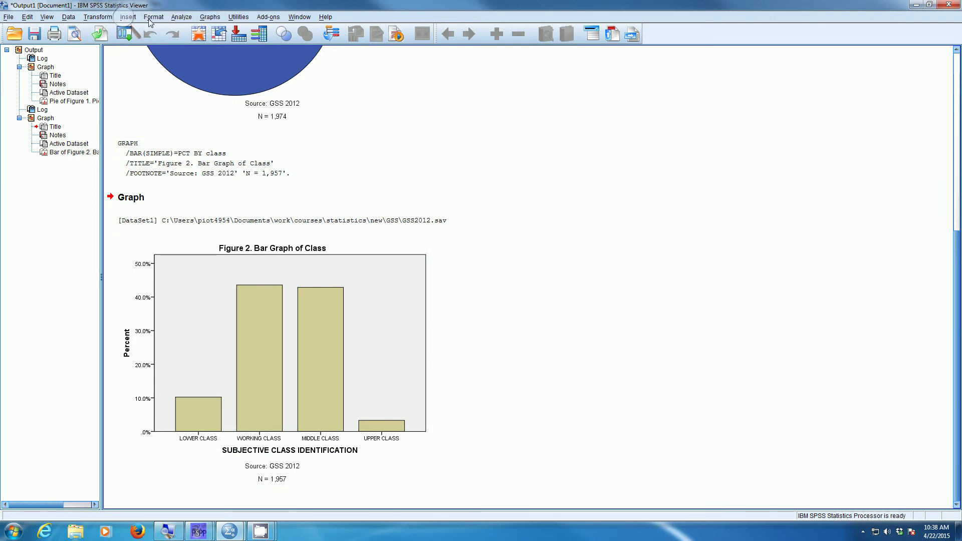
left_click(128, 17)
left_click_drag(139, 12, 487, 251)
left_click(484, 263)
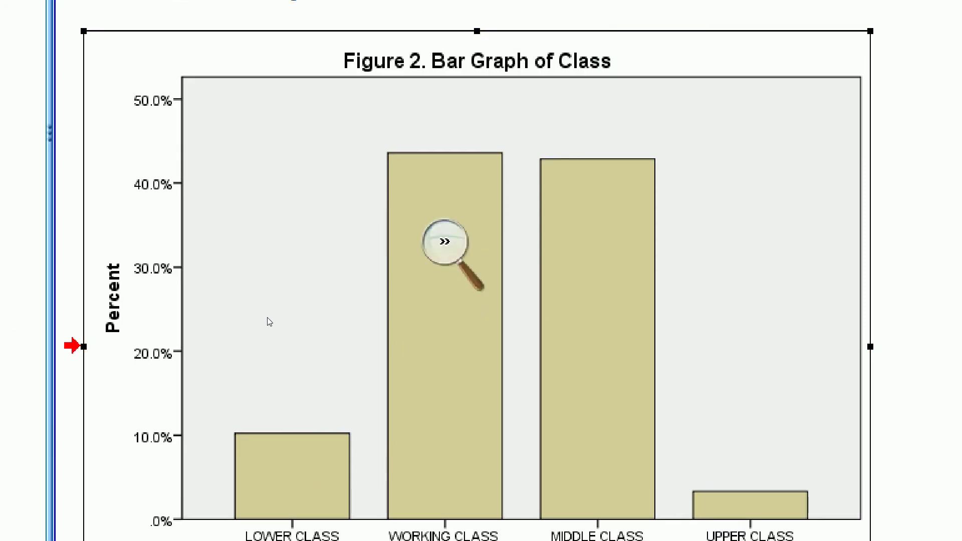
left_click(445, 242)
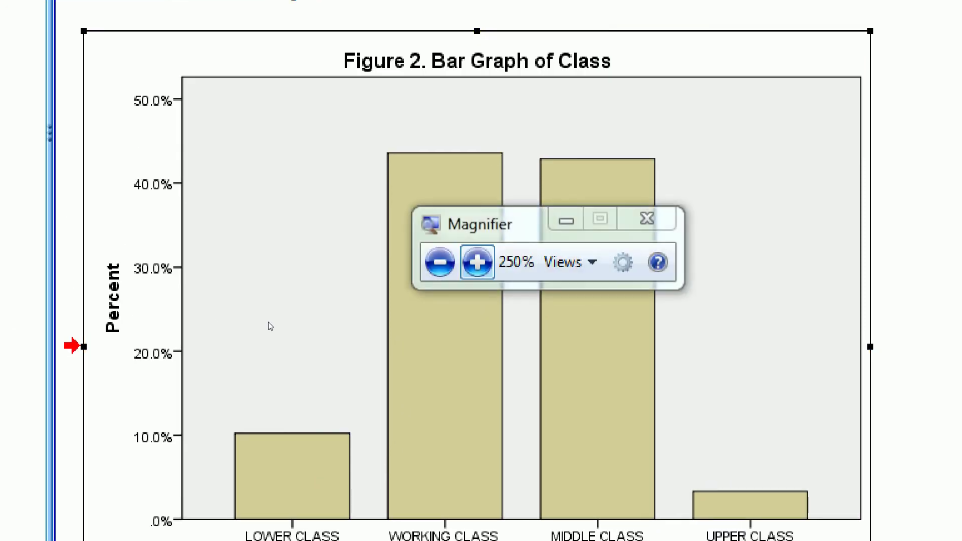
left_click(440, 262)
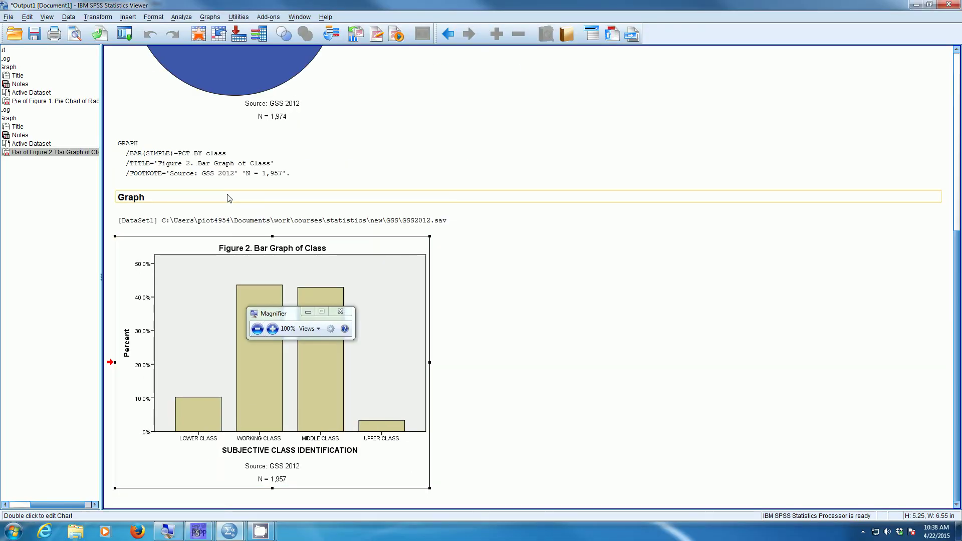
Start a histogram from the legacy chart dialogs and assign educ as its variable
left_click(173, 532)
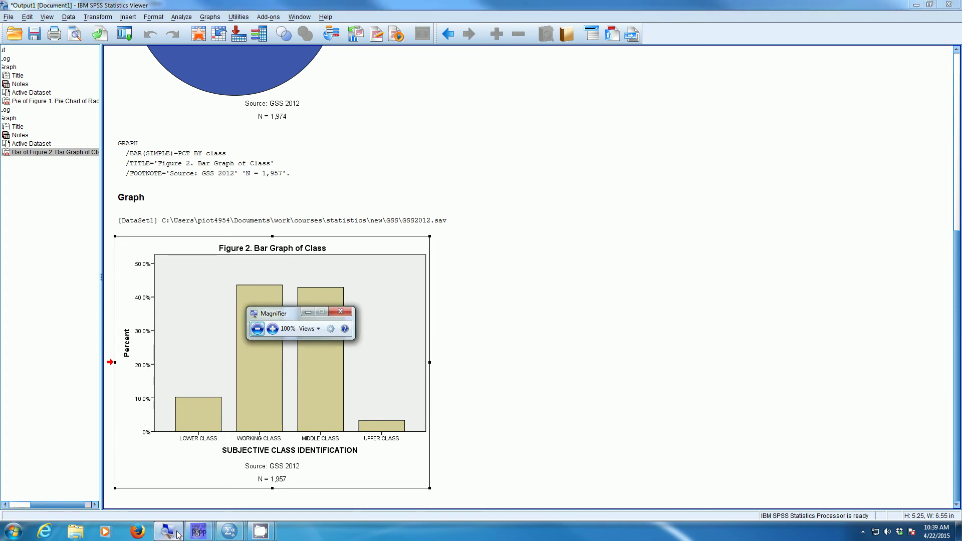
left_click_drag(290, 314, 291, 24)
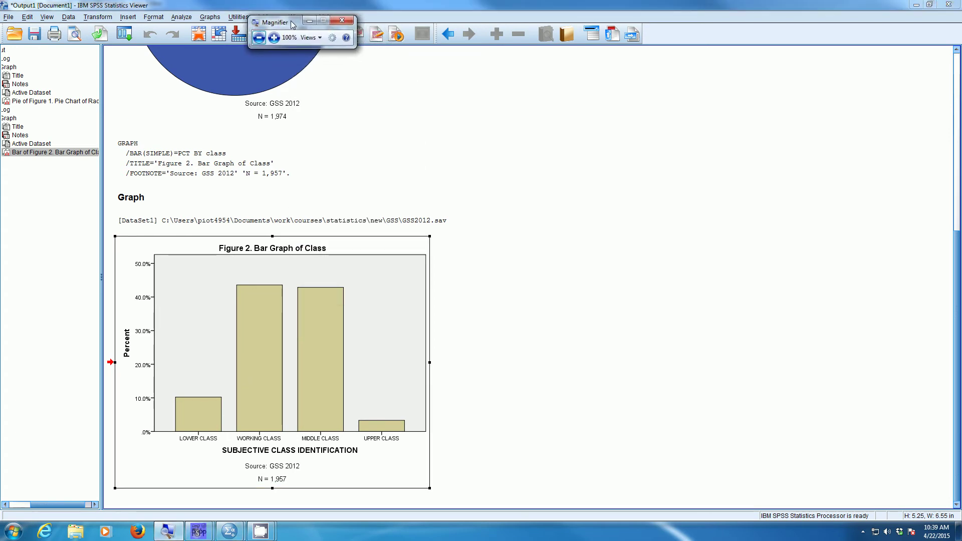
left_click(209, 18)
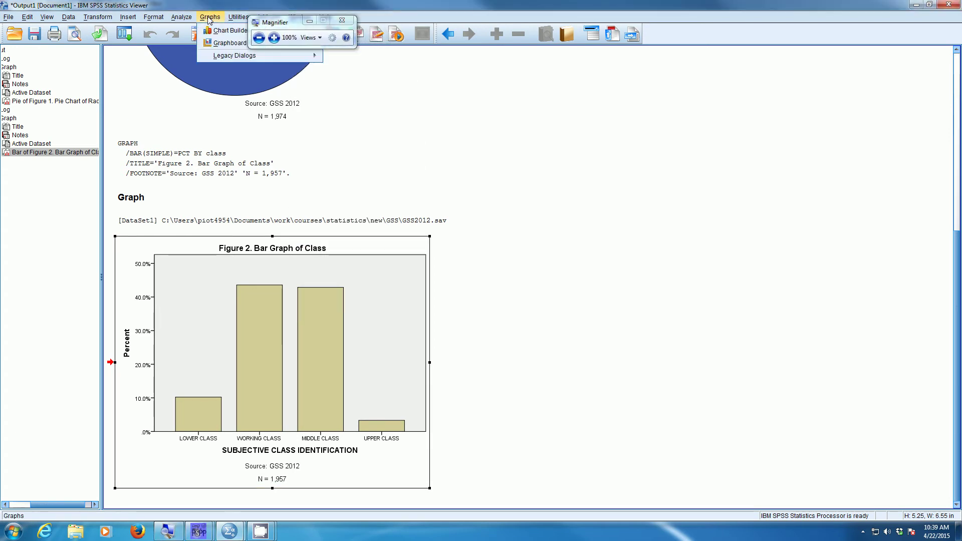
left_click(274, 37)
mouse_move(206, 69)
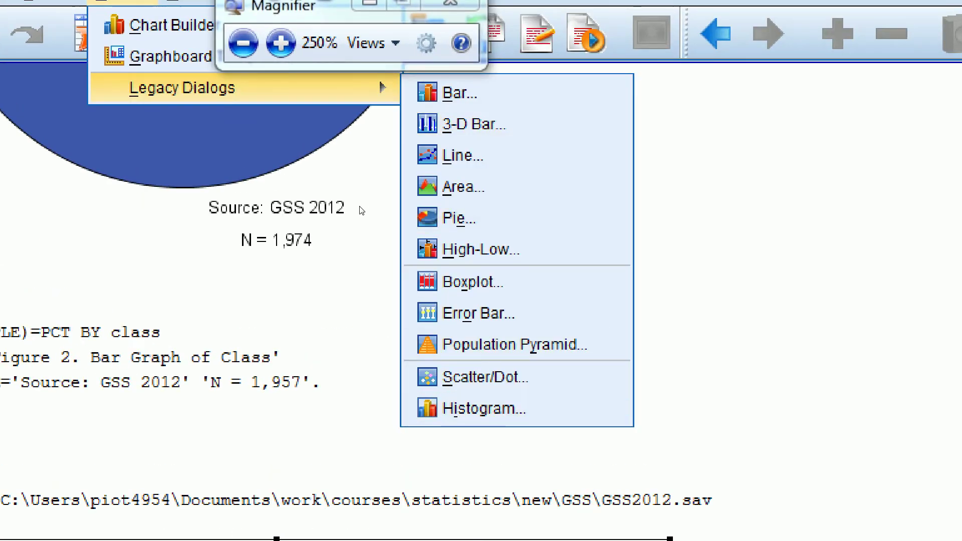
key("Return")
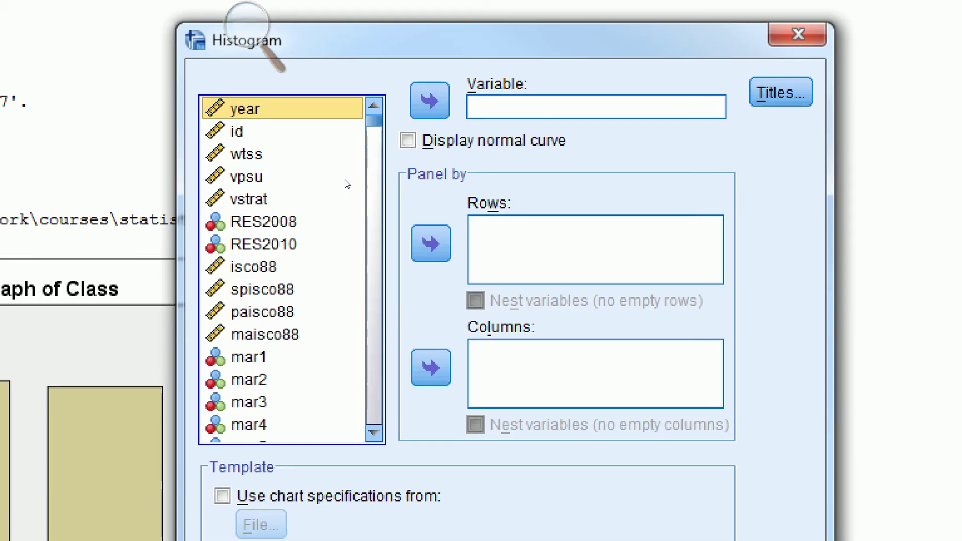
type("r")
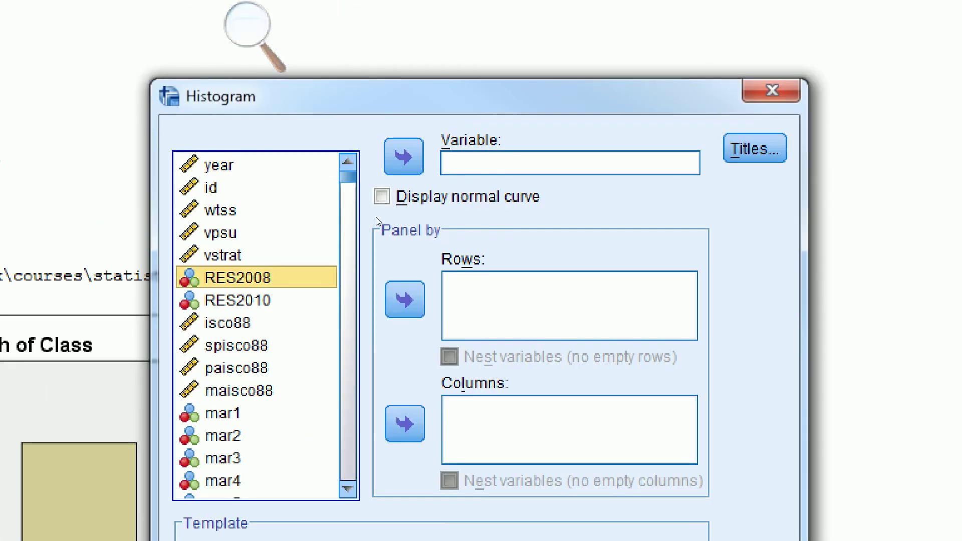
type("ed")
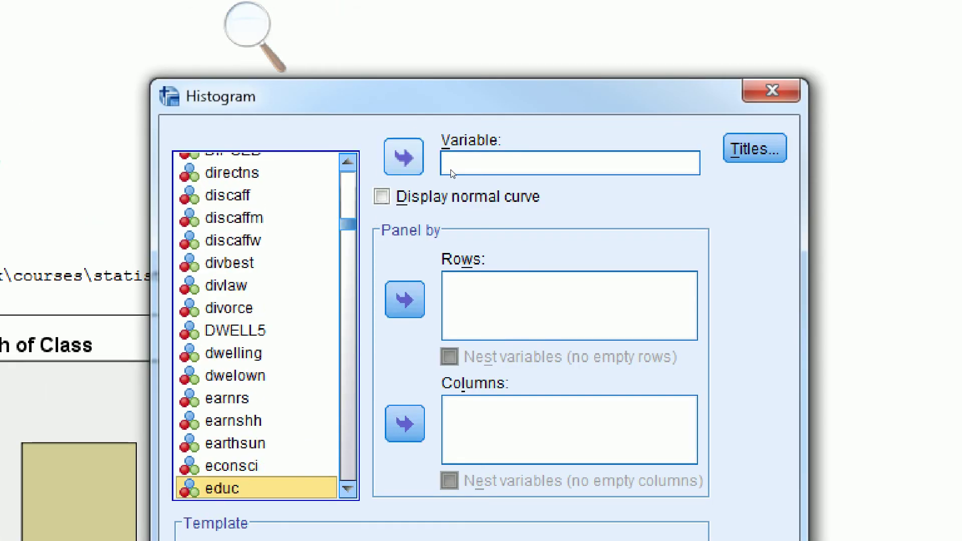
left_click(412, 161)
Enter "Figure 3. Histogram of Education" as the first title line of the histogram
left_click(750, 150)
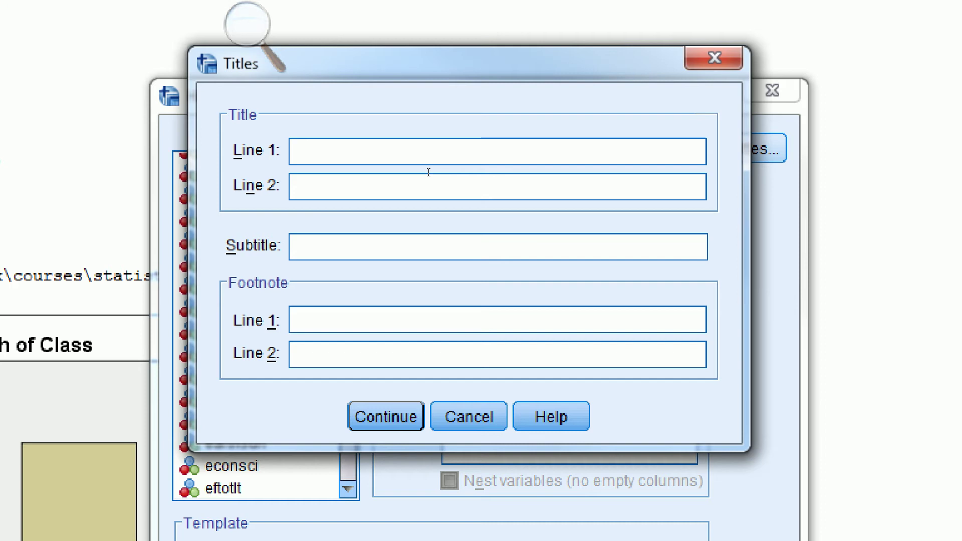
type("Figure 3. ")
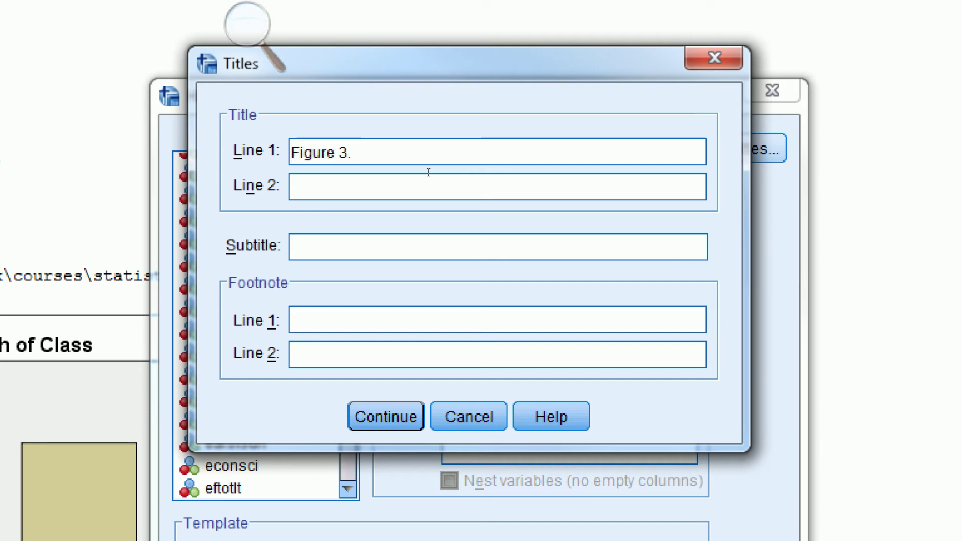
type("Histogram of E")
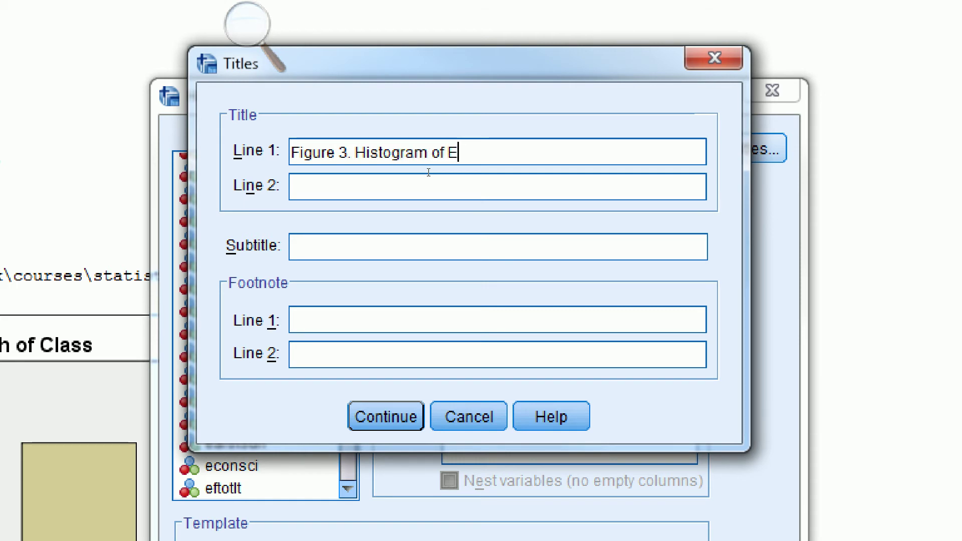
type("ducation")
key("Tab")
key("Tab")
key("Tab")
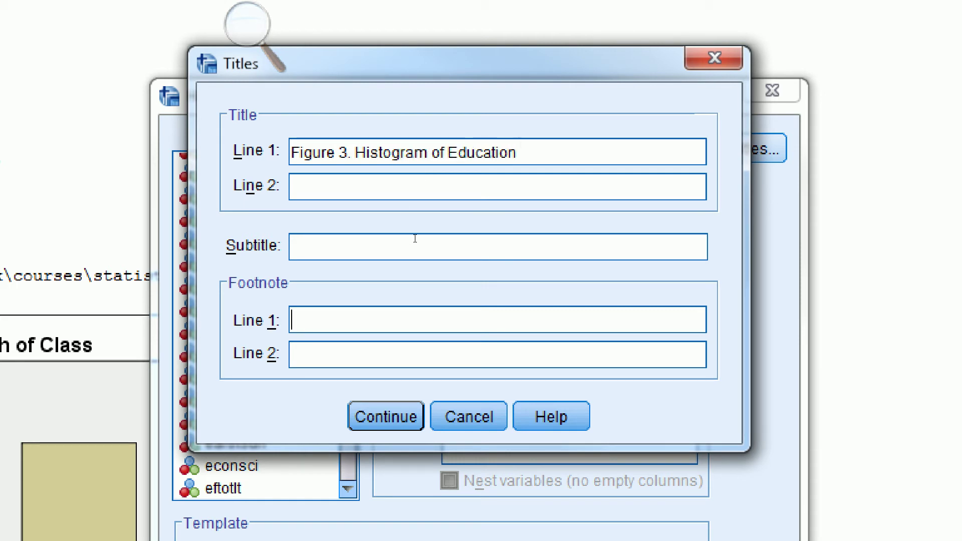
Add the footnote lines "Source: GSS 2012" and "N = 1,972" to the histogram, and generate it
type("Source: ")
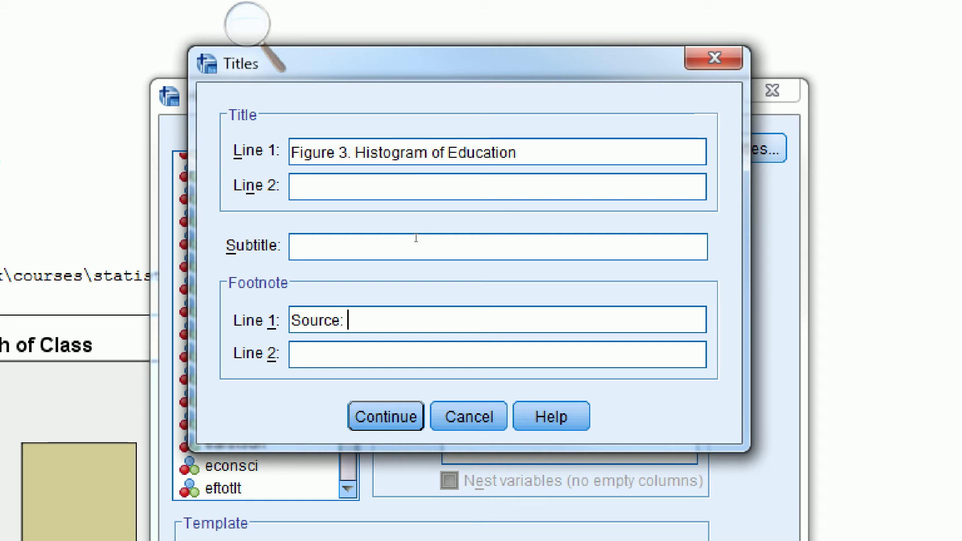
type("GSS 2012")
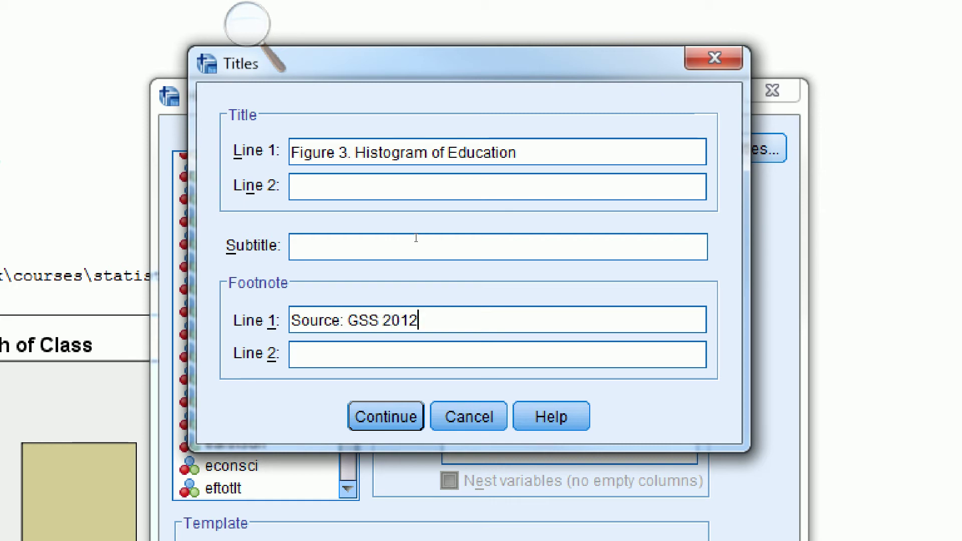
key("Tab")
type("N = ")
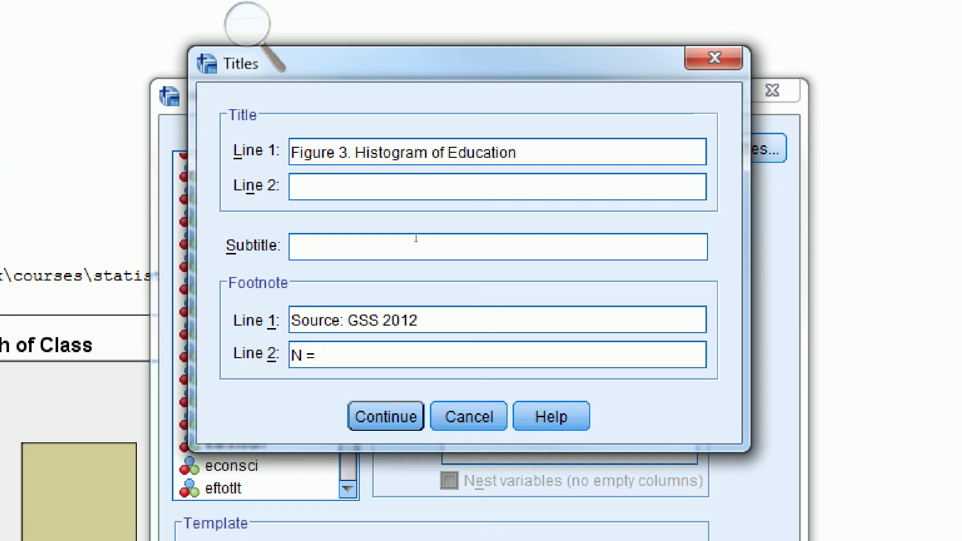
type("1.")
type("9")
type("72")
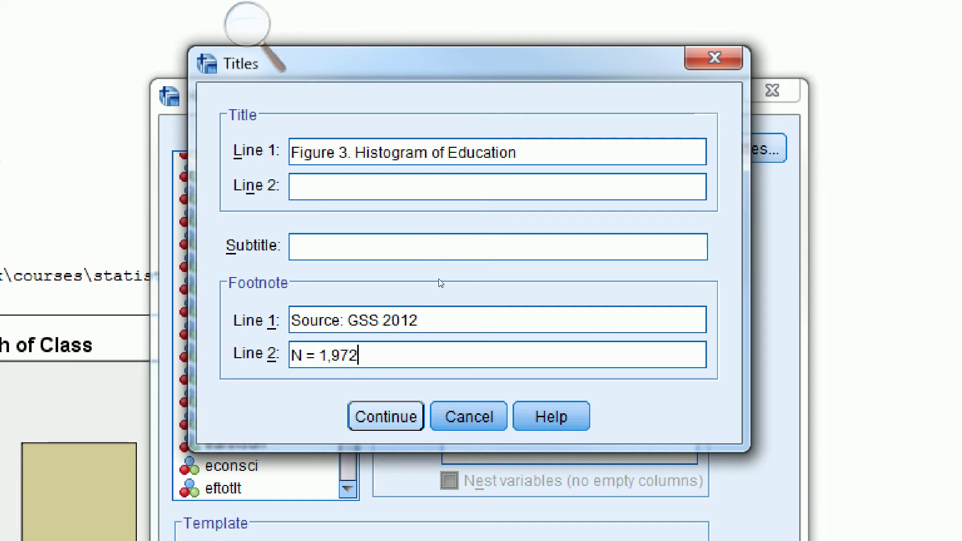
key("Return")
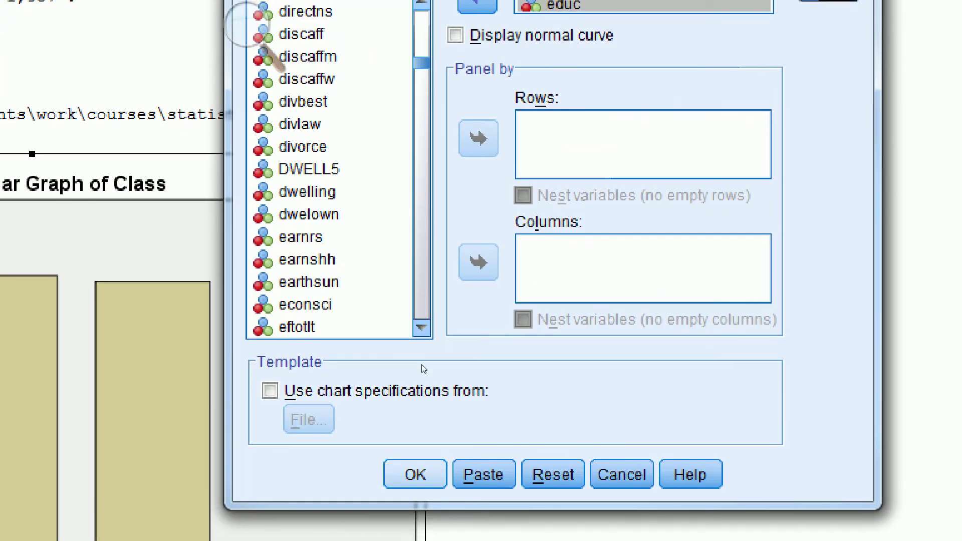
left_click(421, 473)
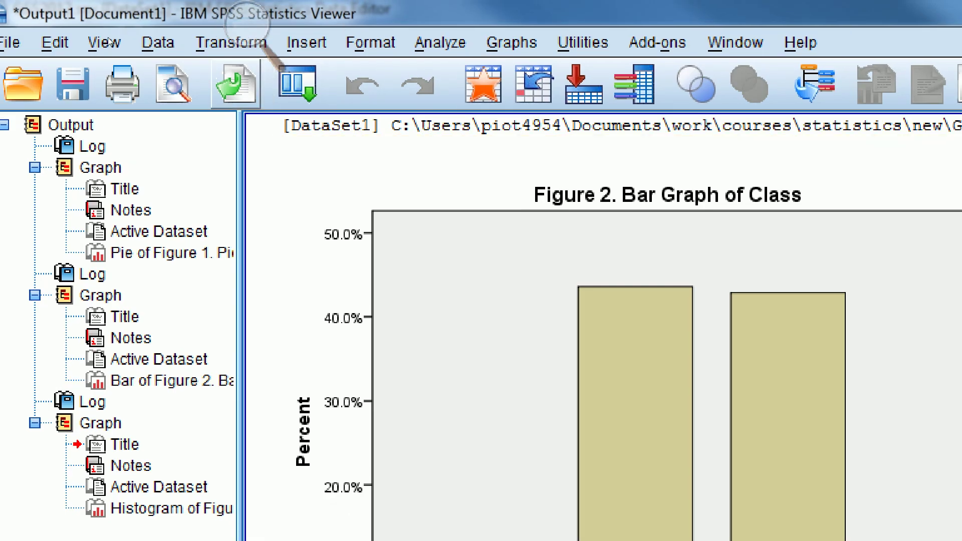
Examine the histogram of education in the output, including its title, frequency axis, summary statistics and footnotes
left_click(105, 11)
left_click(100, 17)
scroll(260, 183, "down", 2)
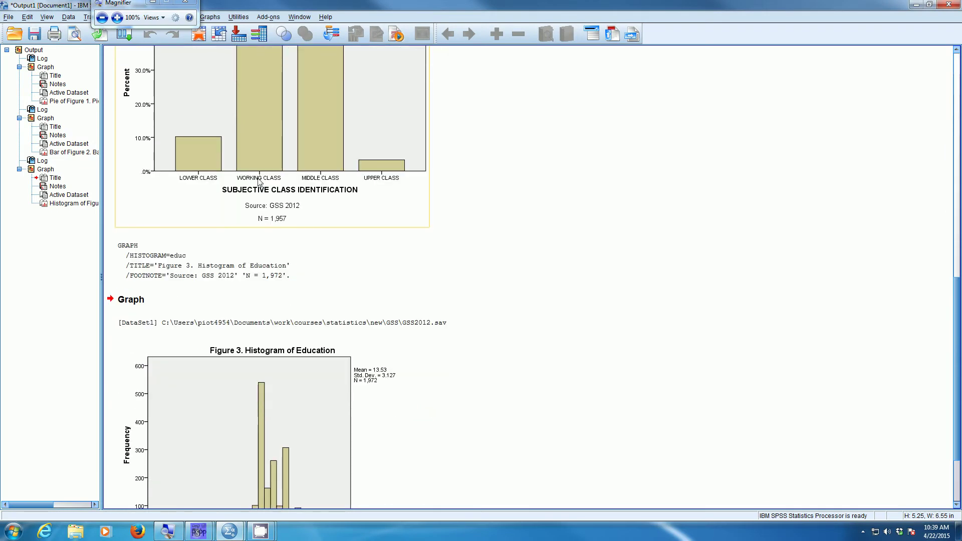
left_click(419, 300)
left_click(330, 227)
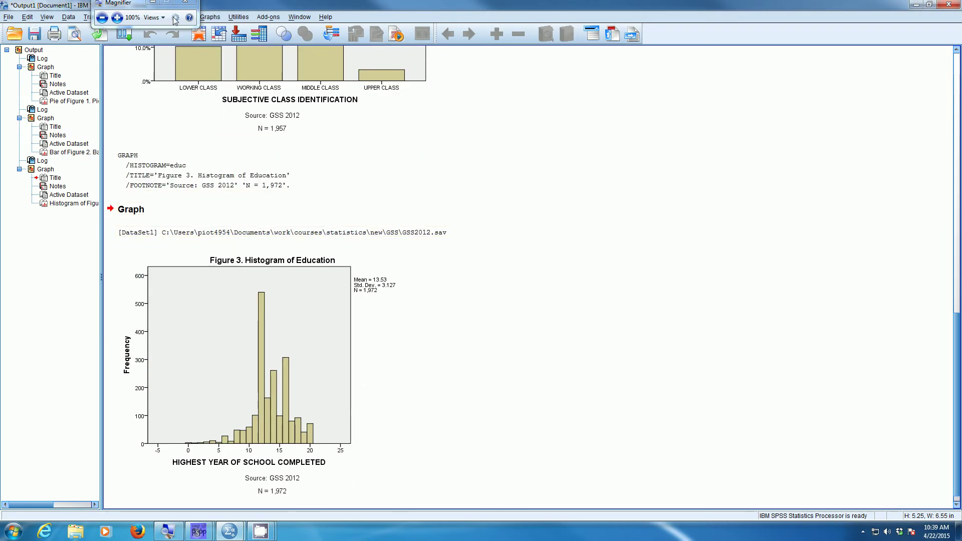
left_click_drag(135, 4, 480, 269)
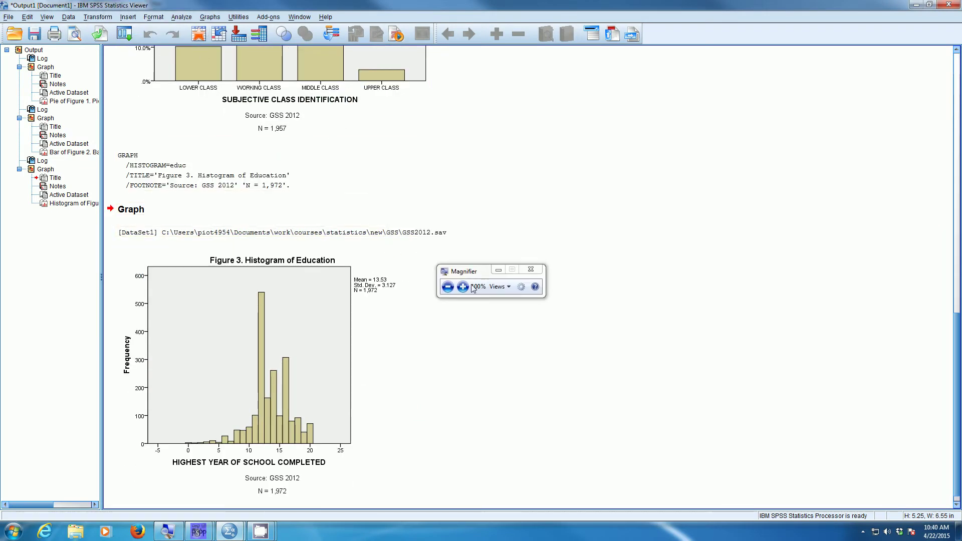
left_click(464, 287)
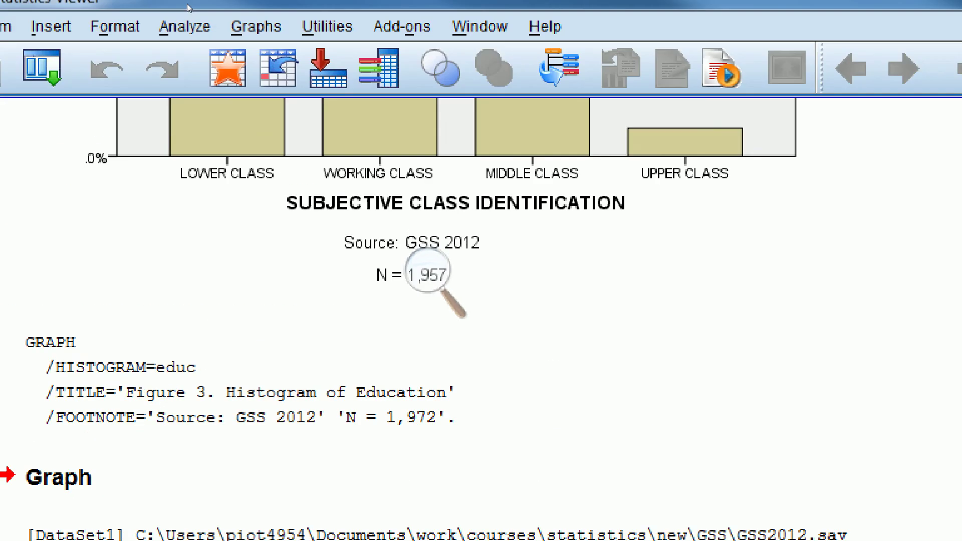
key("ctrl+alt+space")
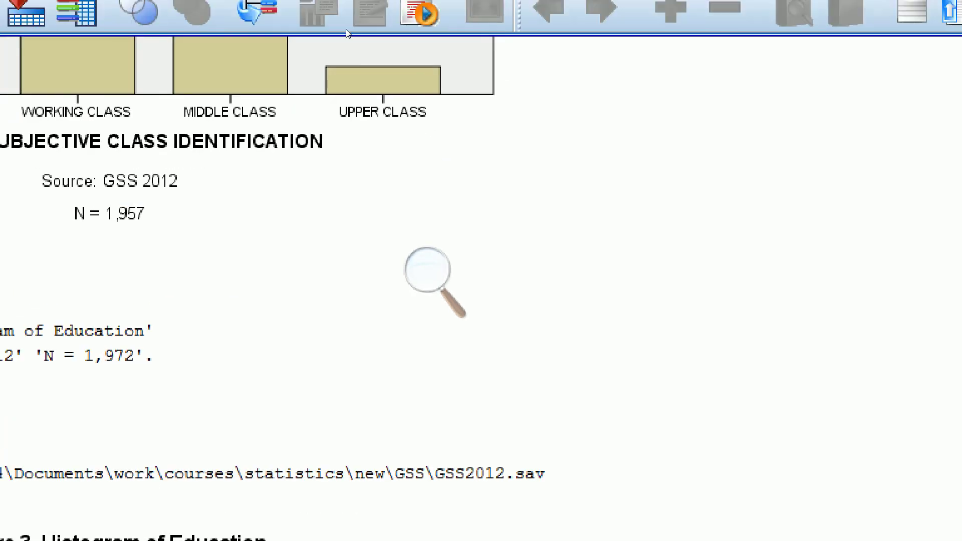
left_click(428, 269)
left_click(421, 291)
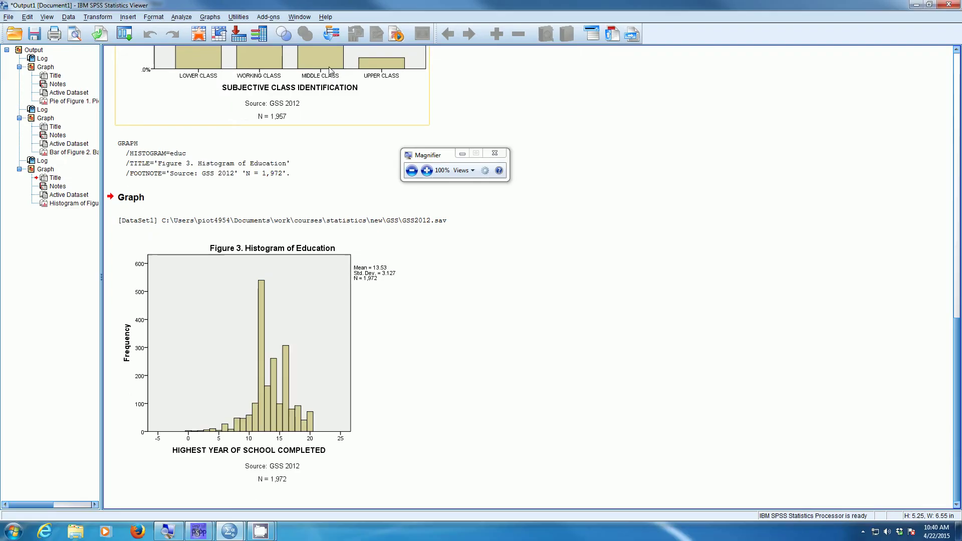
Return to the bar graph of class and examine the spacing between its category bars at 250% magnification
scroll(524, 98, "up", 5)
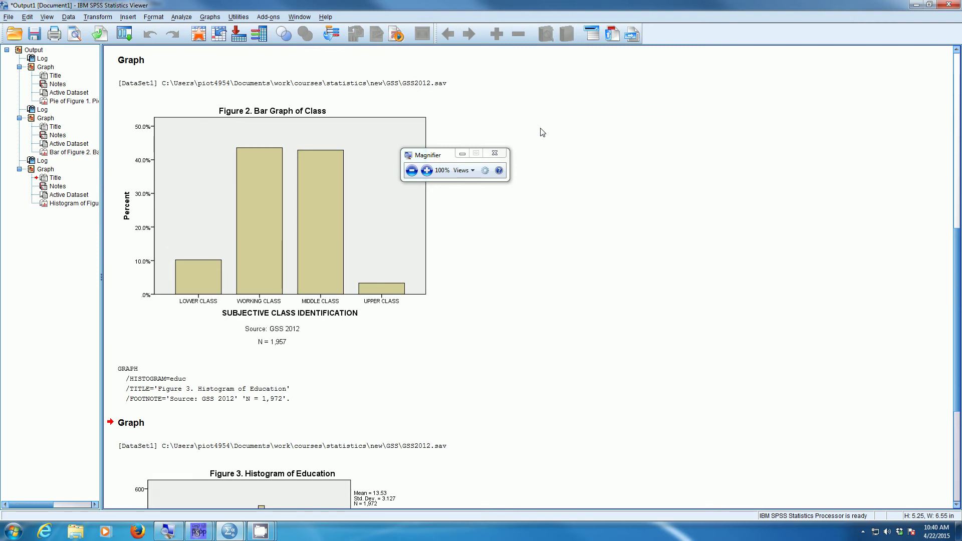
left_click(426, 170)
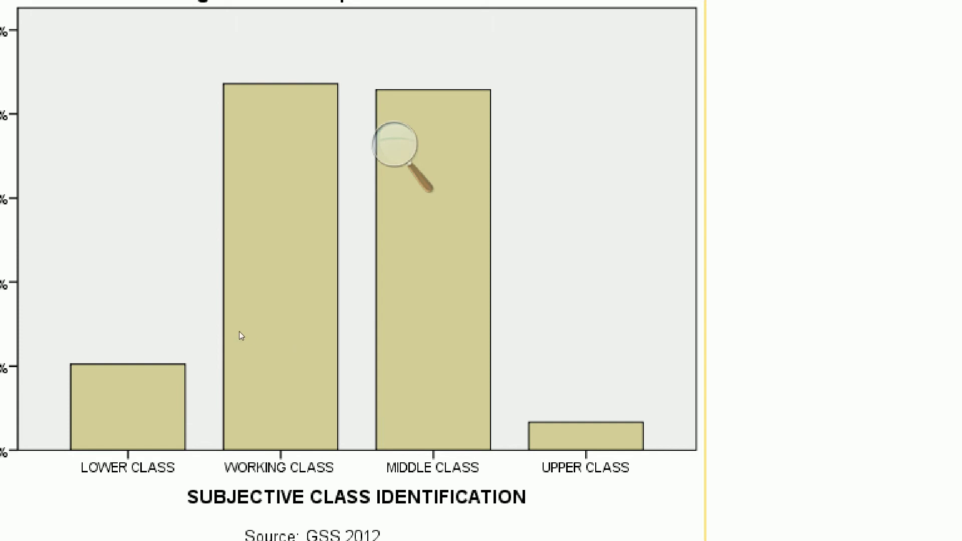
left_click(304, 219)
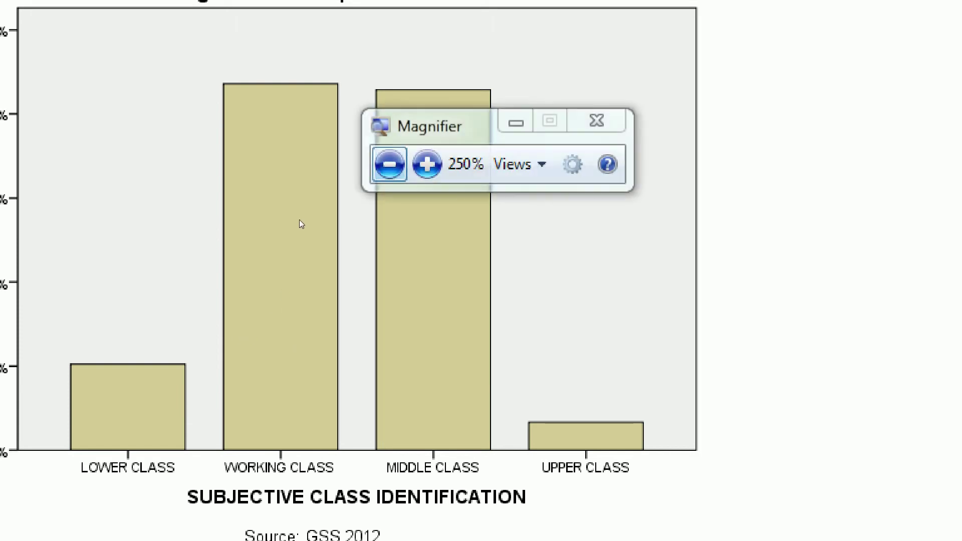
left_click(303, 225)
Compare with the magnified histogram of education, examining its adjoining bars and the years-of-school axis
scroll(346, 341, "down", 5)
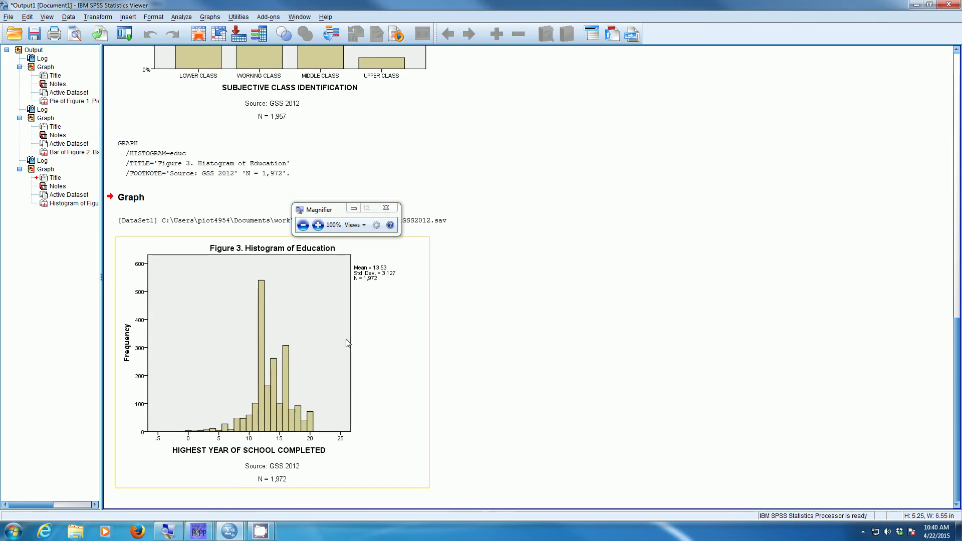
left_click(318, 226)
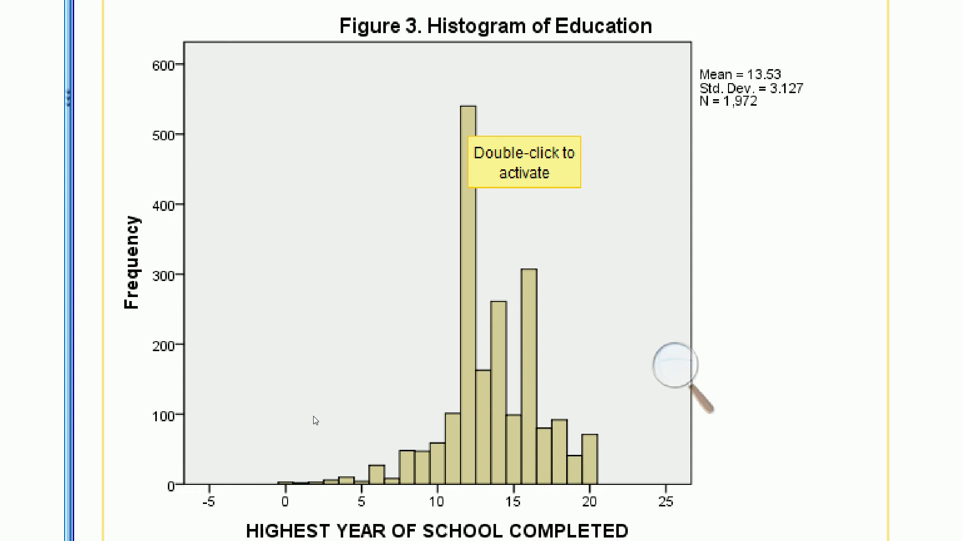
left_click(360, 355)
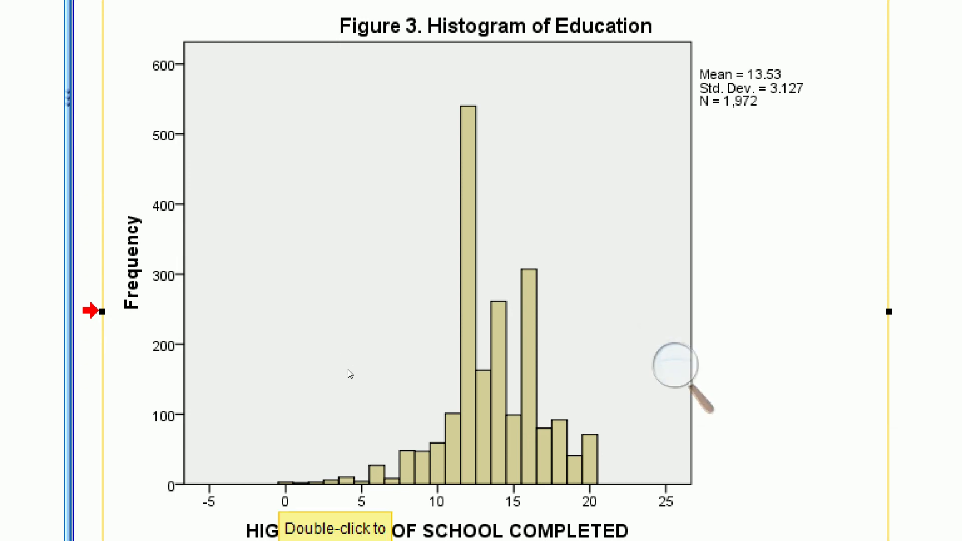
key("super+minus")
key("super+minus")
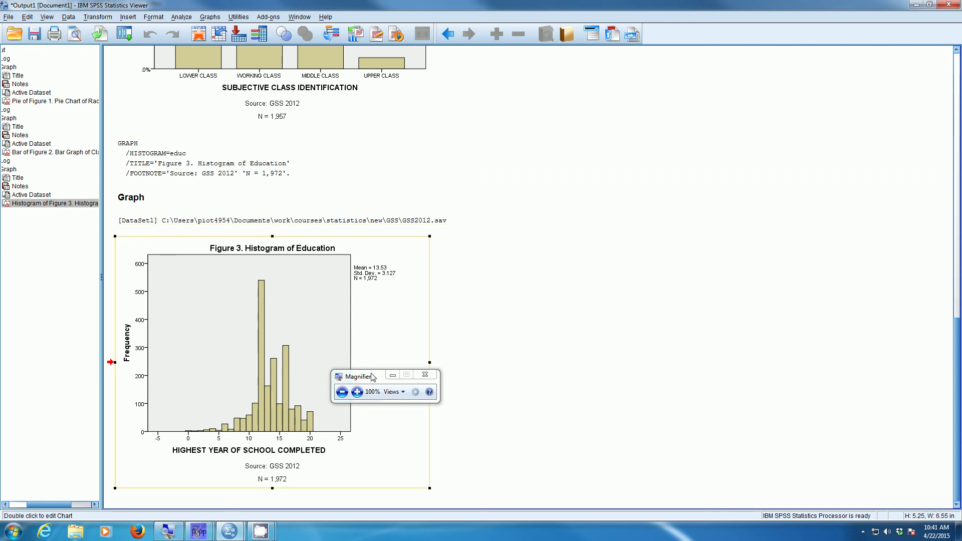
Start a simple line chart from the legacy chart dialogs, using summaries for groups of cases
left_click_drag(368, 377, 275, 15)
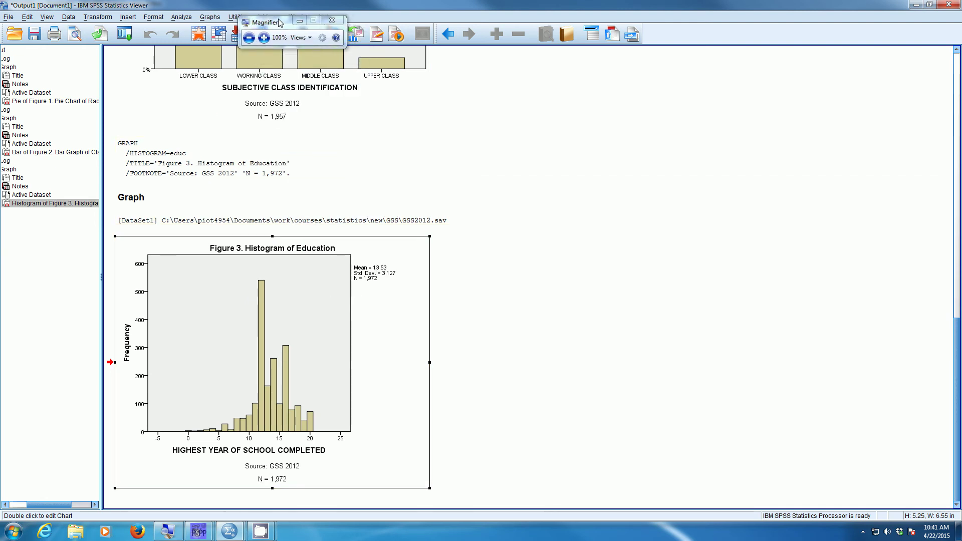
left_click(268, 38)
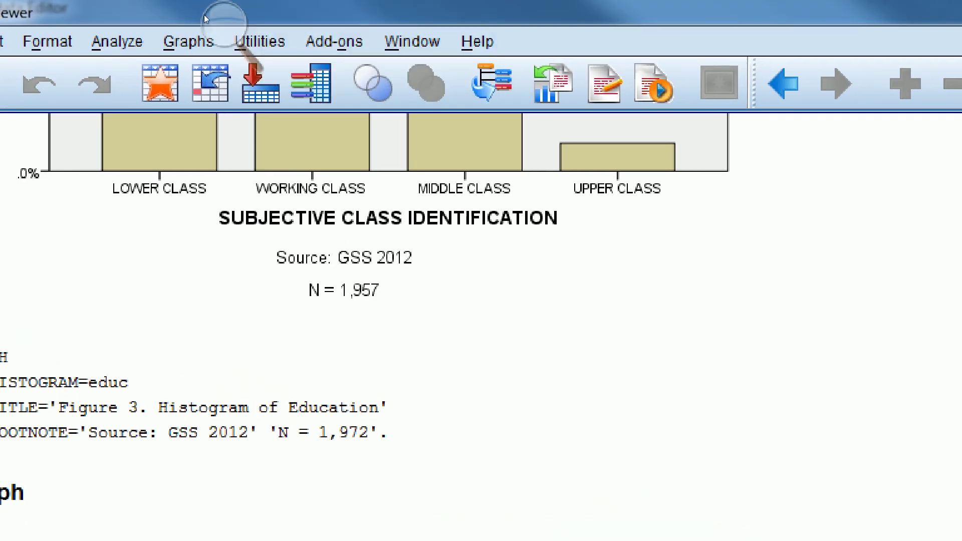
left_click(210, 17)
mouse_move(221, 138)
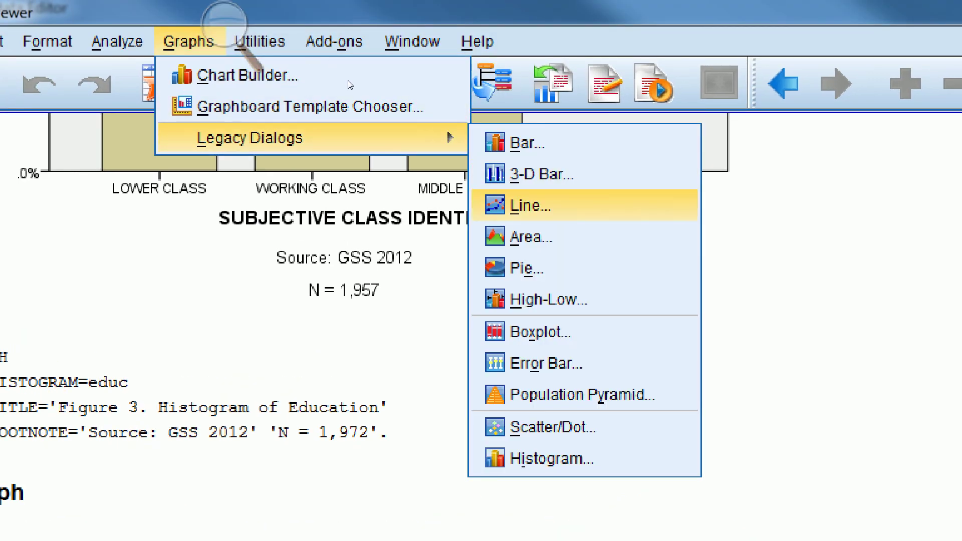
left_click(531, 205)
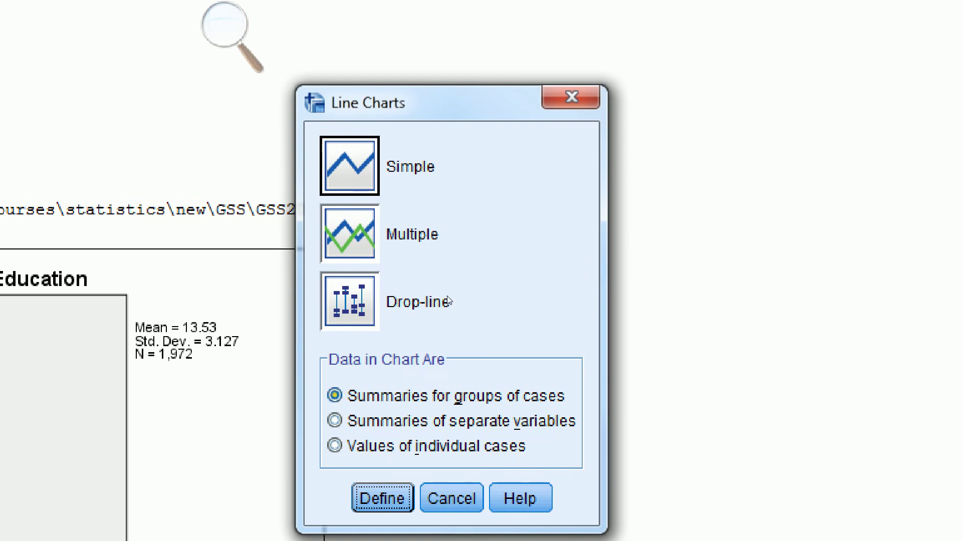
key("Return")
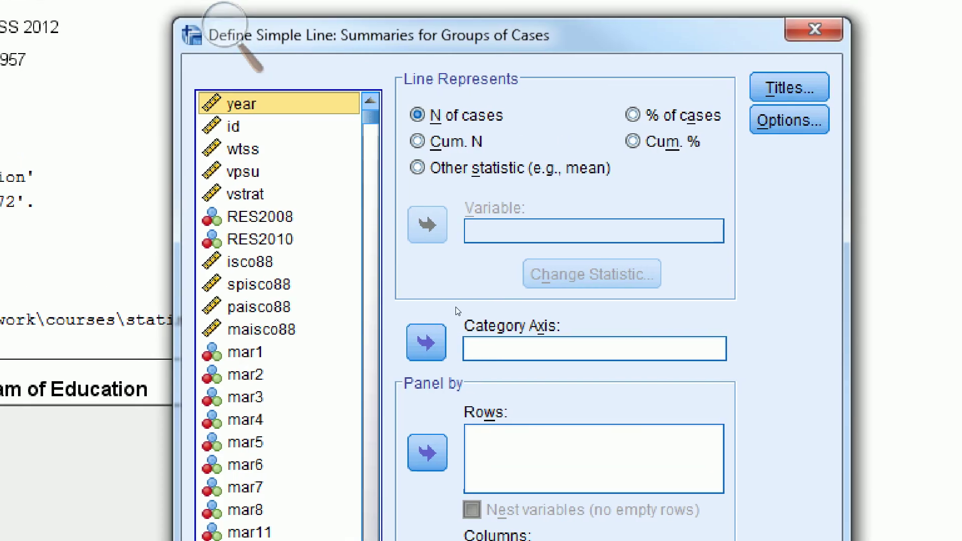
Have the line represent N of cases and assign educ as the category axis variable
left_click(633, 115)
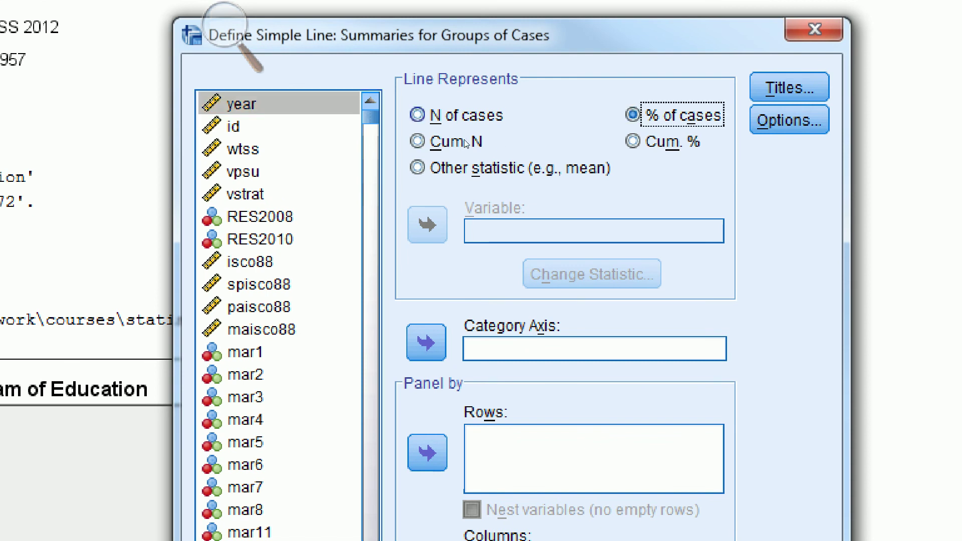
key("alt+n")
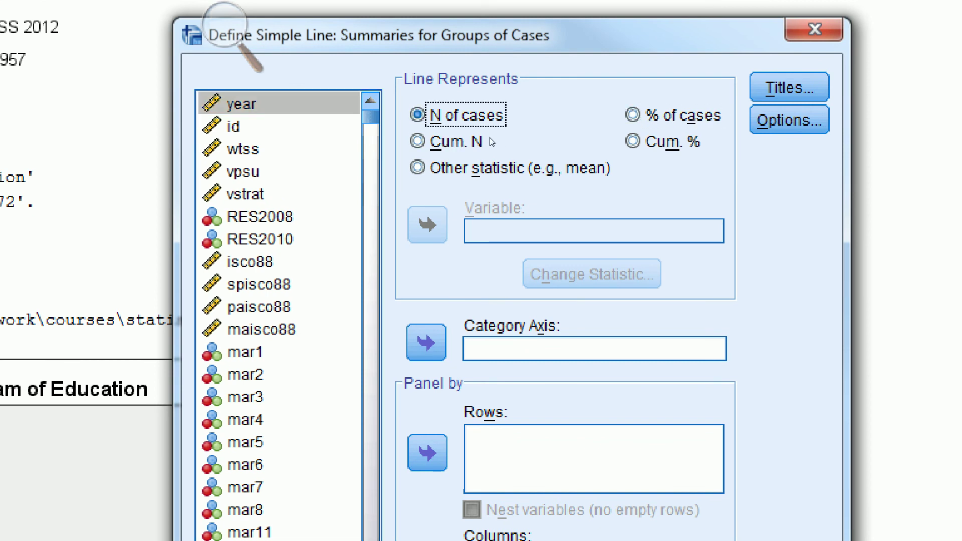
left_click(388, 235)
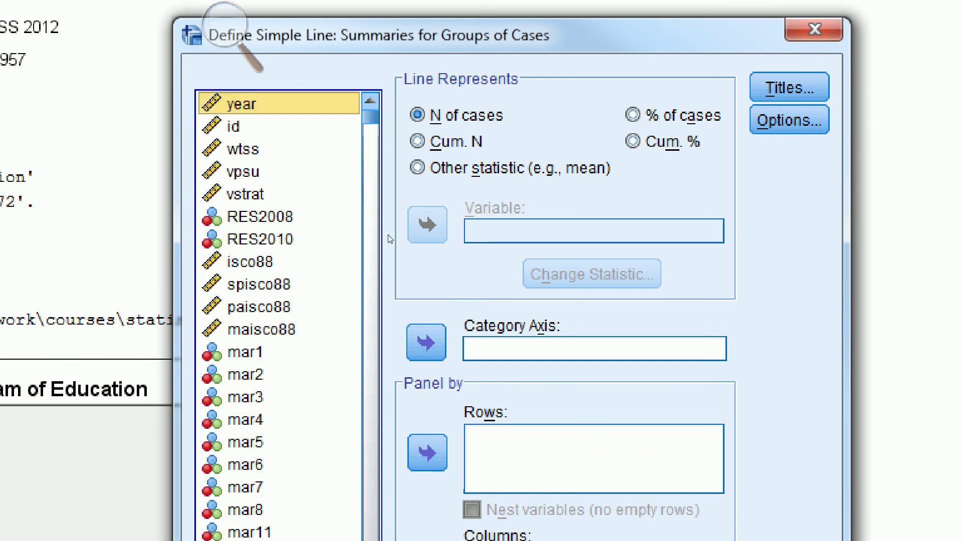
type("mare")
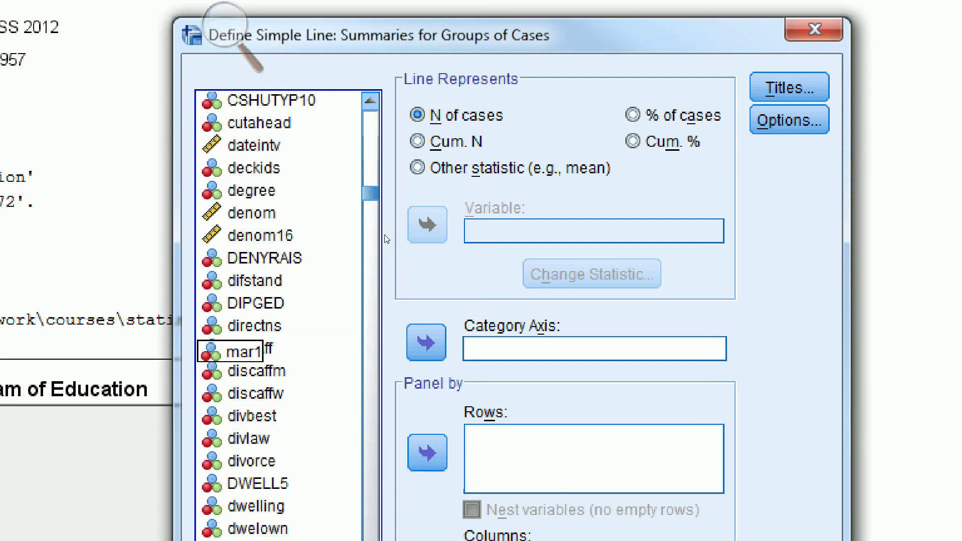
type("educ")
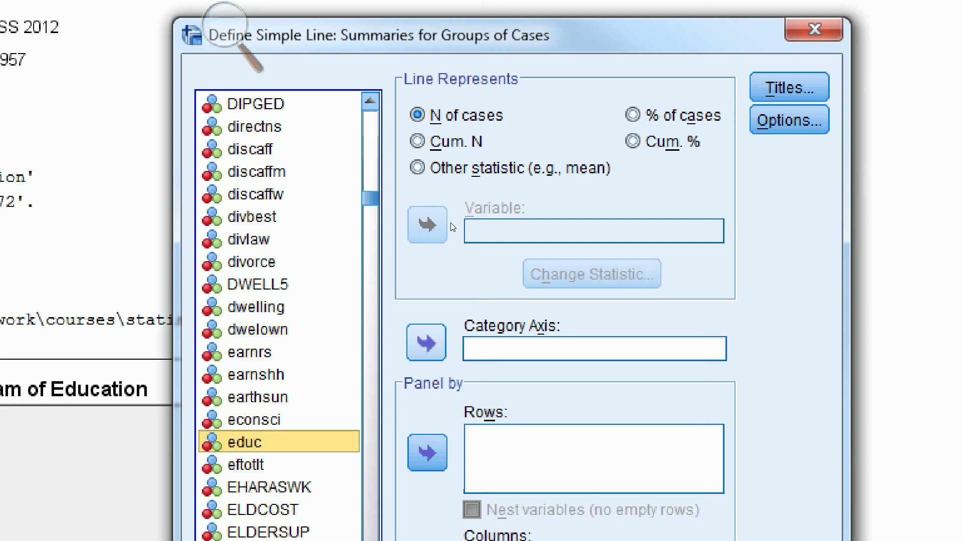
key("alt+x")
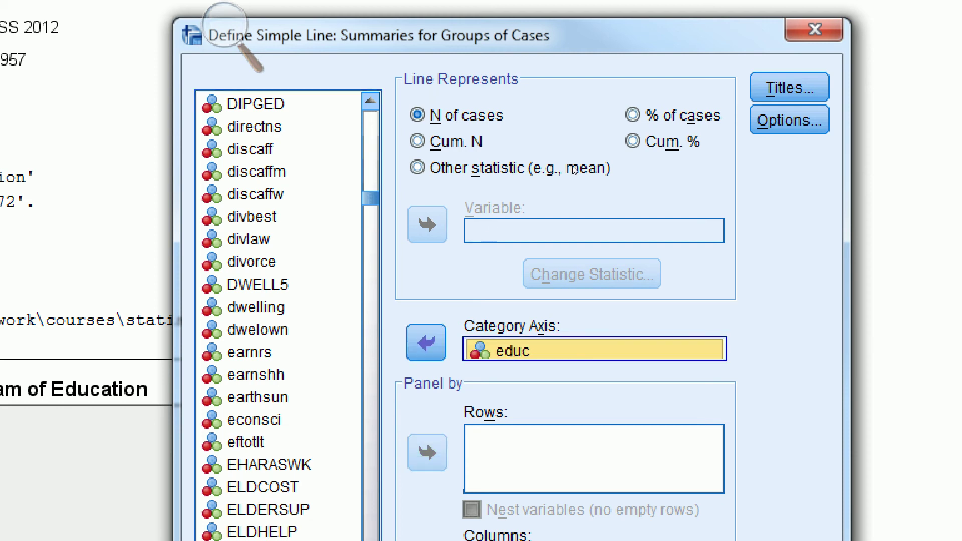
Enter "Figure 4. Line Graph of Education" as the first title line of the line chart
key("alt+t")
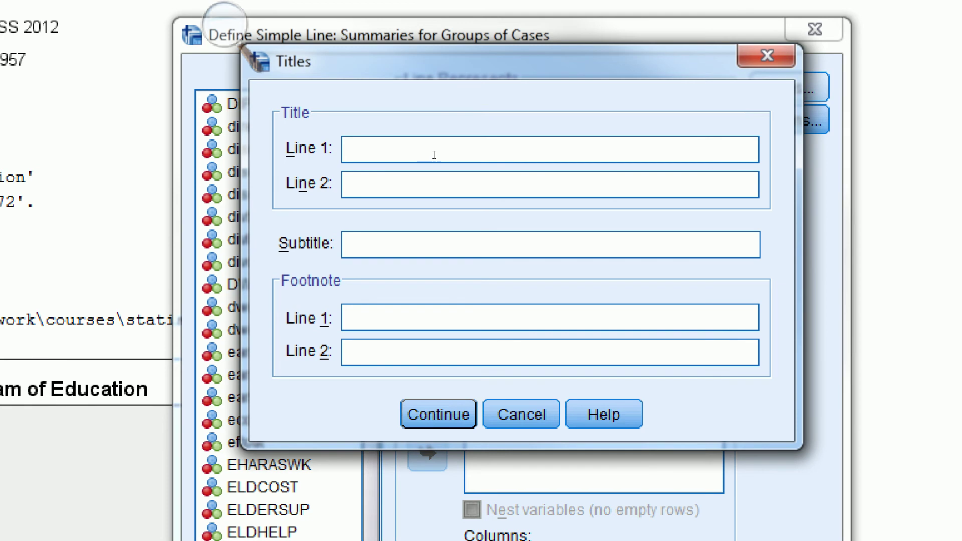
type("Figure 4. Lion")
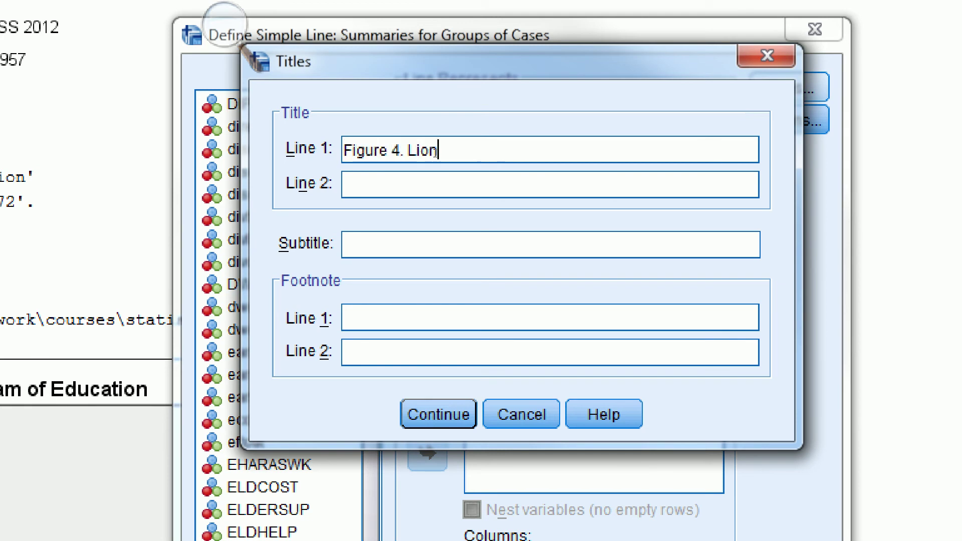
key("BackSpace")
key("BackSpace")
type("ne Graph of Education")
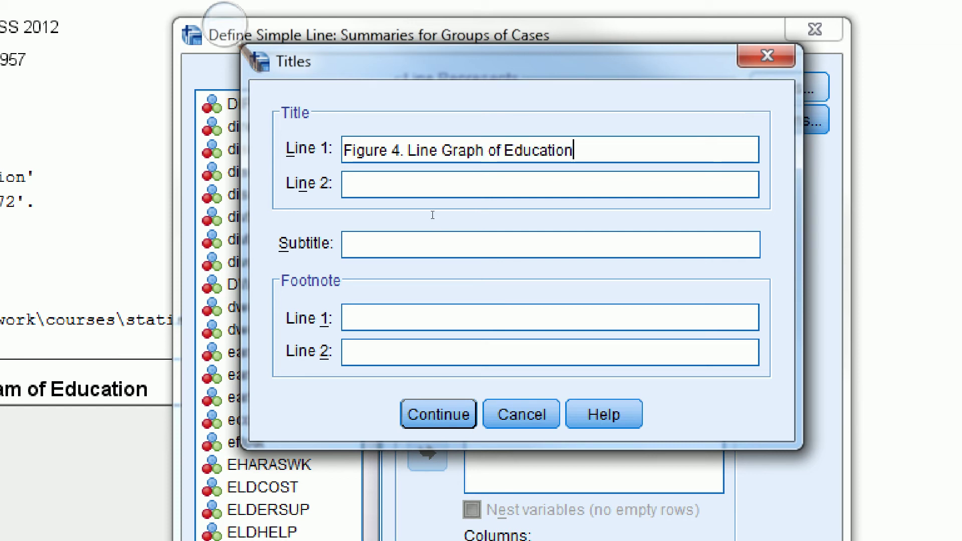
Enter "Source: GSS 2012" as the first footnote line of the line chart
key("Tab")
key("Tab")
key("Tab")
type("Source: ")
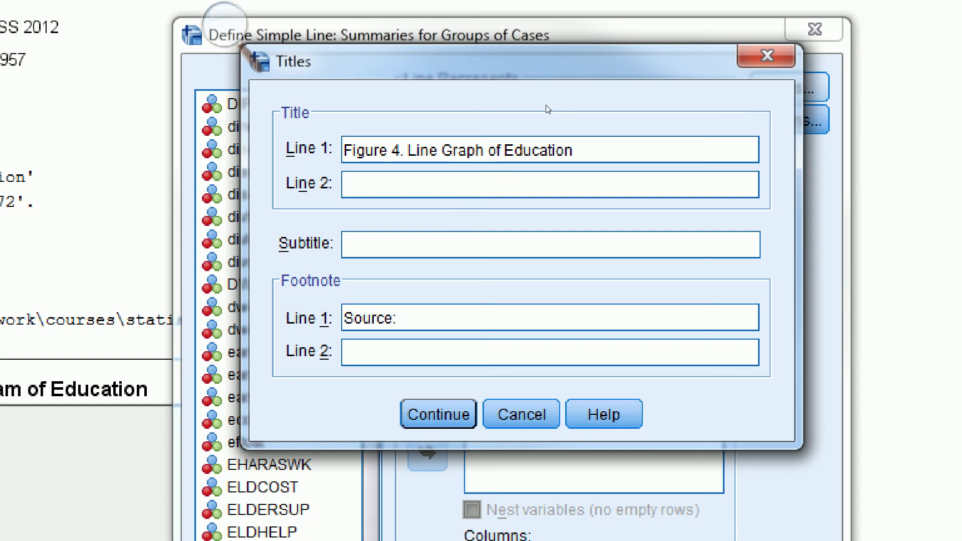
type("GSS 2012")
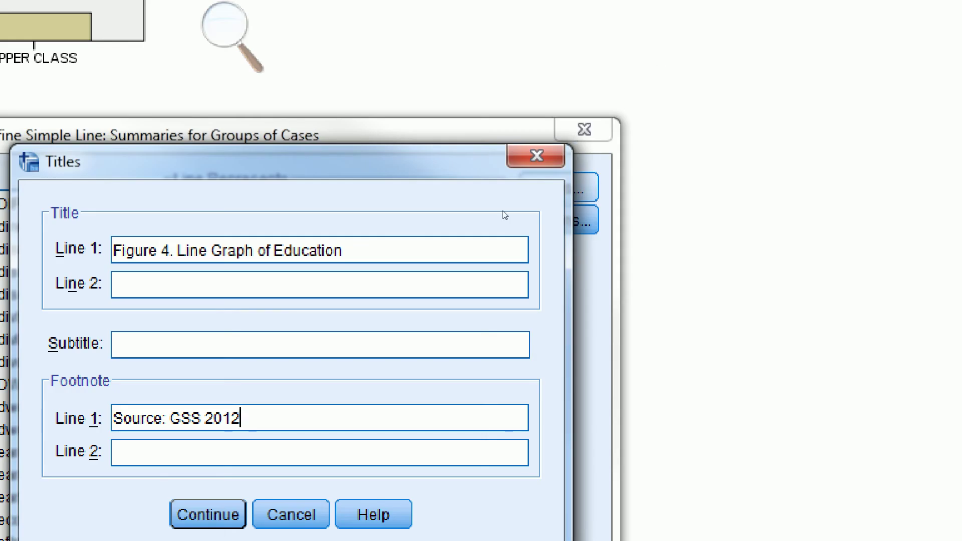
Enter "N = 1,972" as the second footnote line and generate the line chart
key("Tab")
left_click_drag(503, 115, 552, 86)
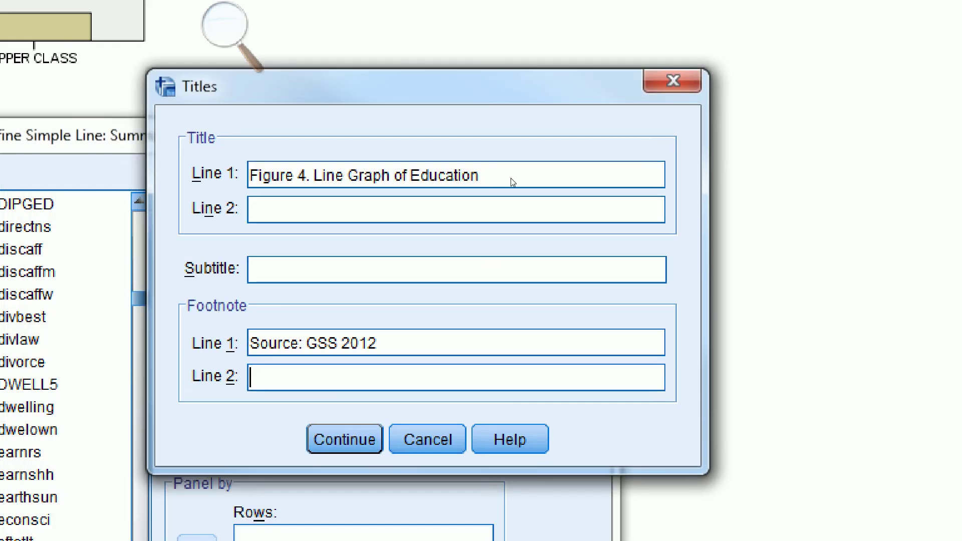
type("N = ")
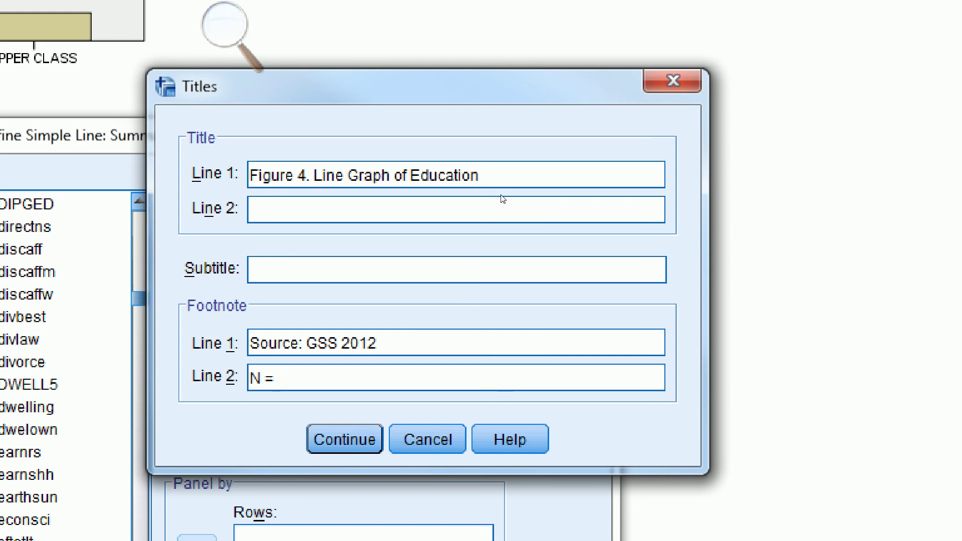
type("1,972")
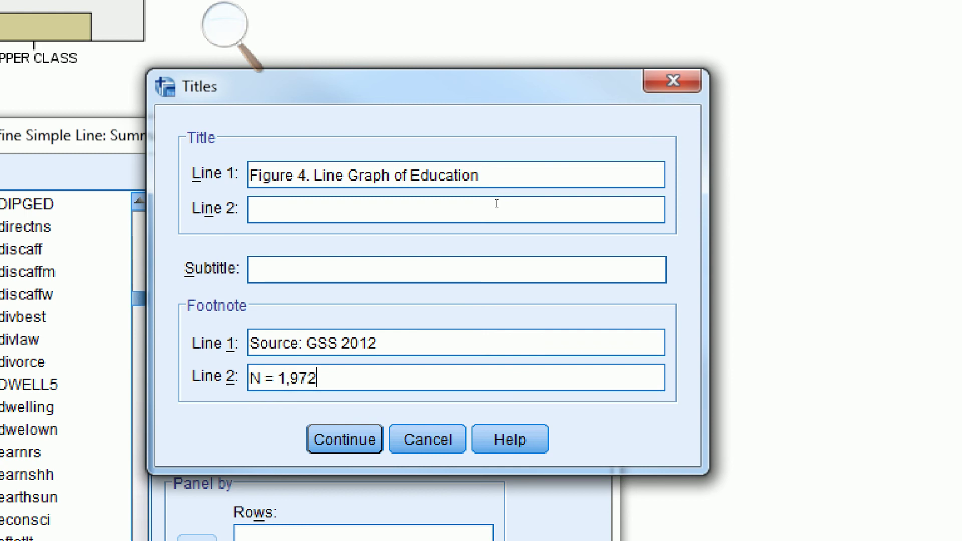
key("Return")
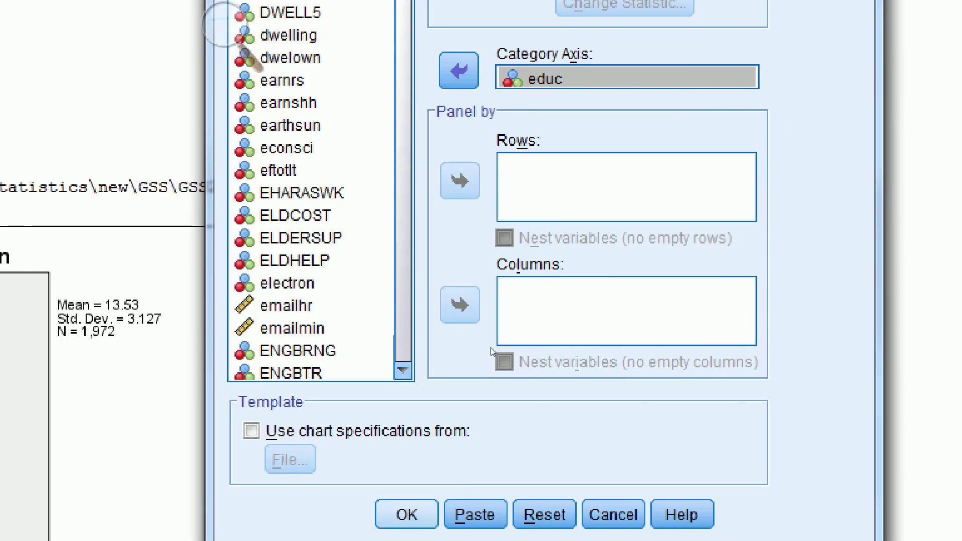
key("Return")
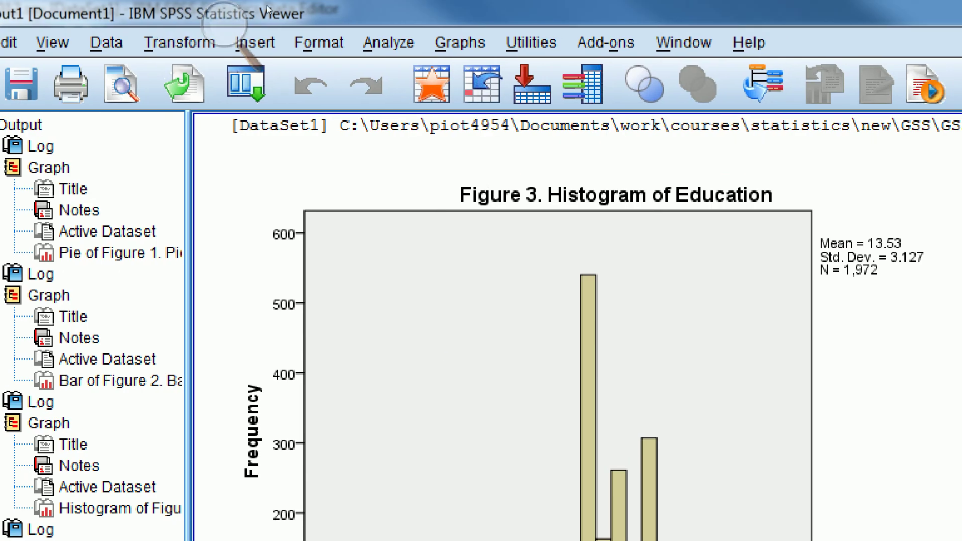
Examine the education line graph in the output along with the syntax that generated it
left_click(232, 31)
left_click(219, 44)
scroll(321, 210, "down", 4)
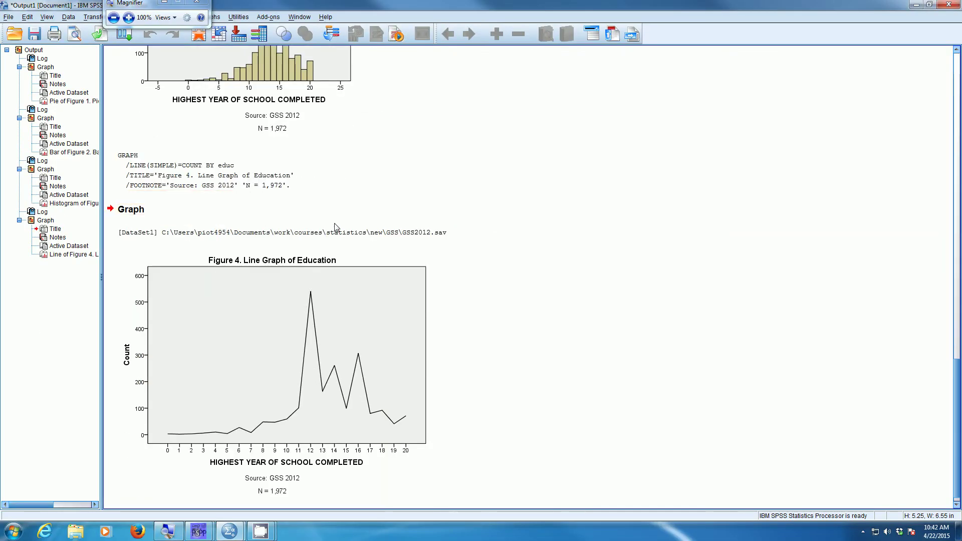
scroll(391, 288, "down", 1)
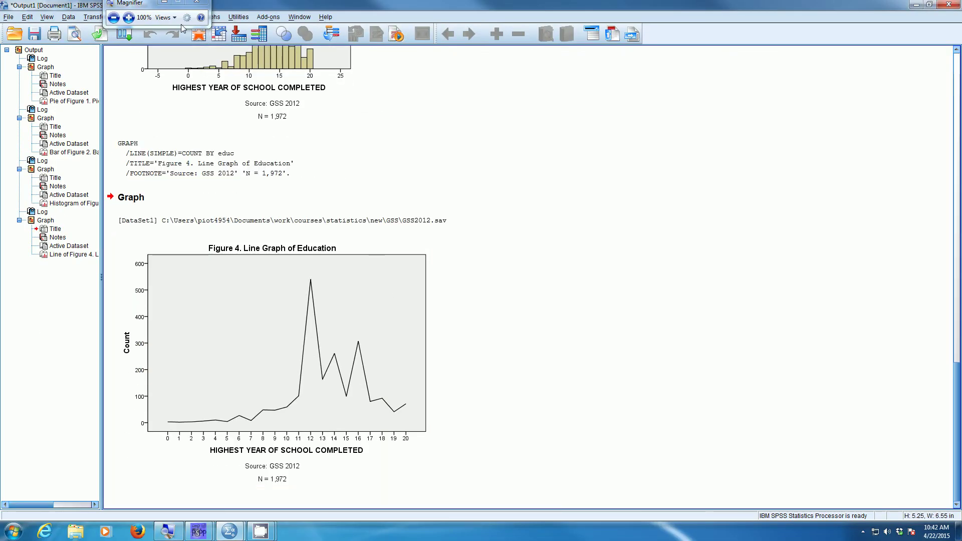
left_click_drag(154, 4, 530, 278)
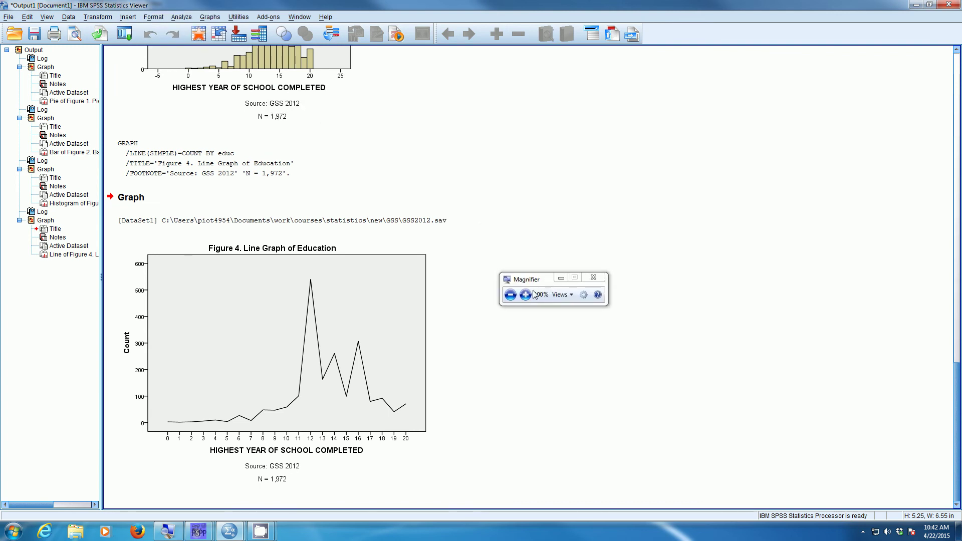
left_click(522, 293)
left_click(366, 379)
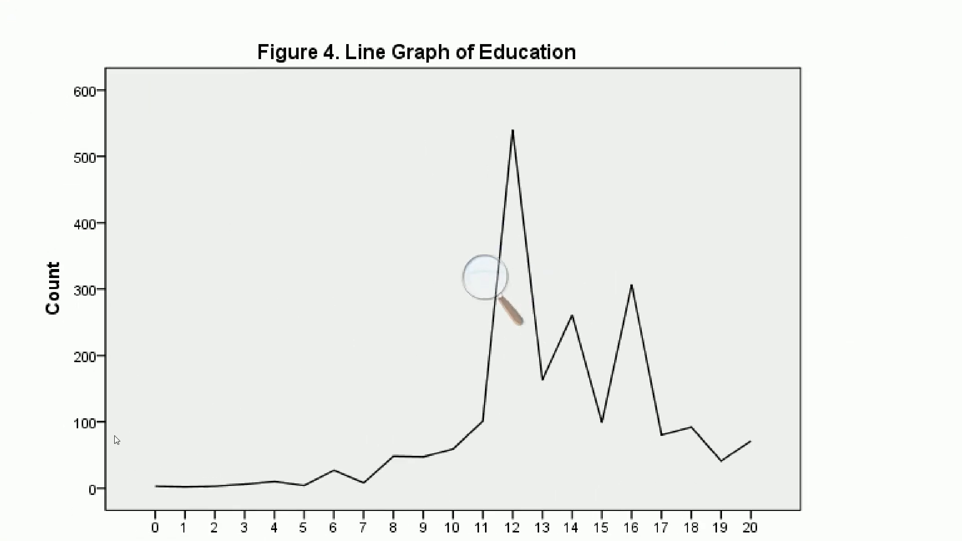
left_click(302, 330)
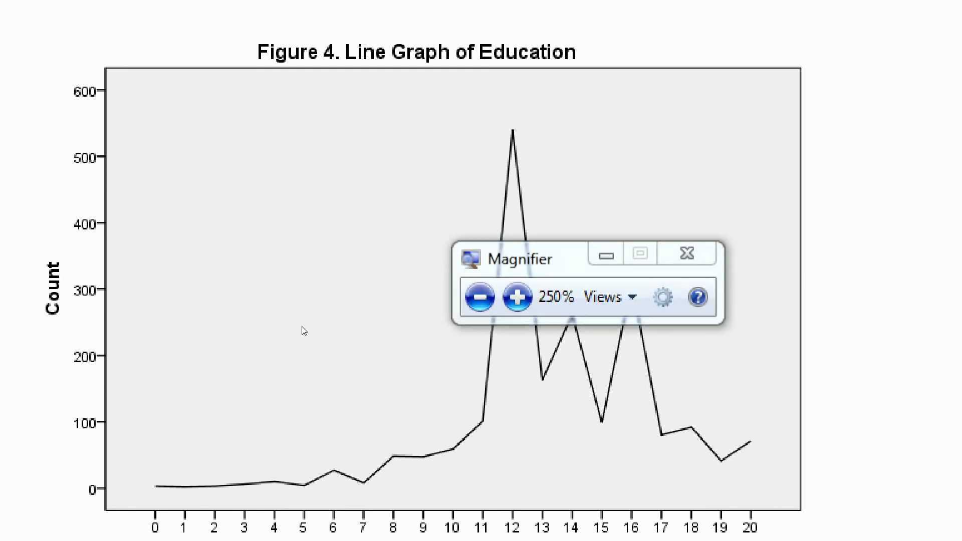
left_click_drag(302, 328, 474, 273)
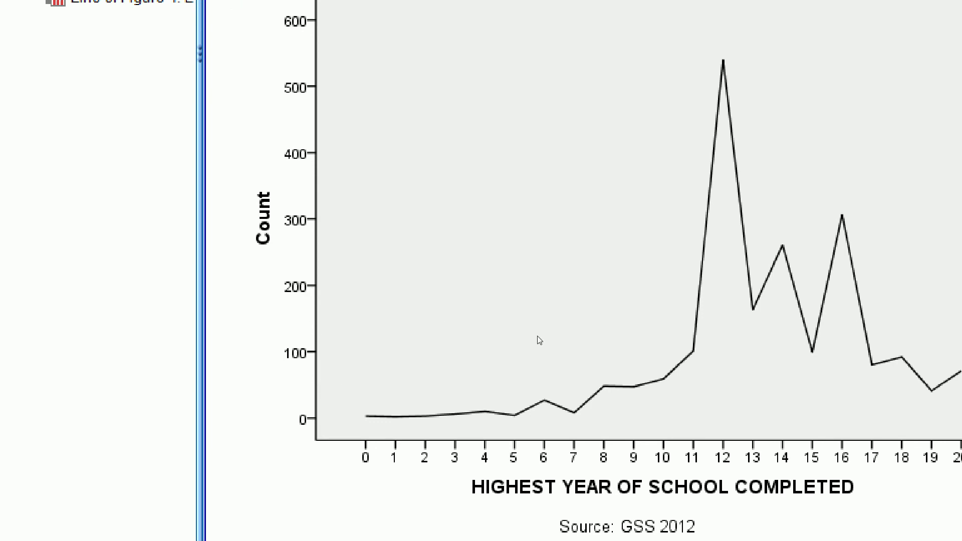
key("super+minus")
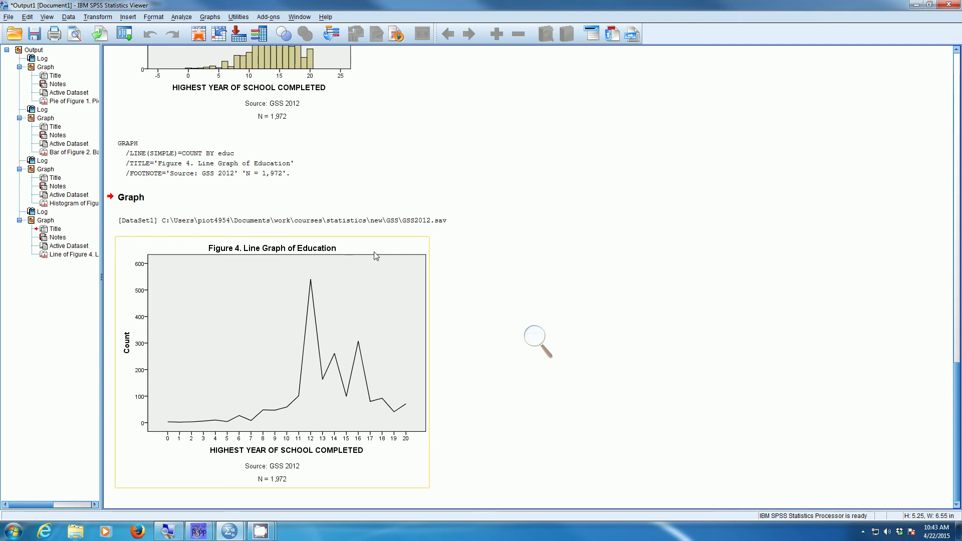
left_click(352, 220)
left_click(190, 163)
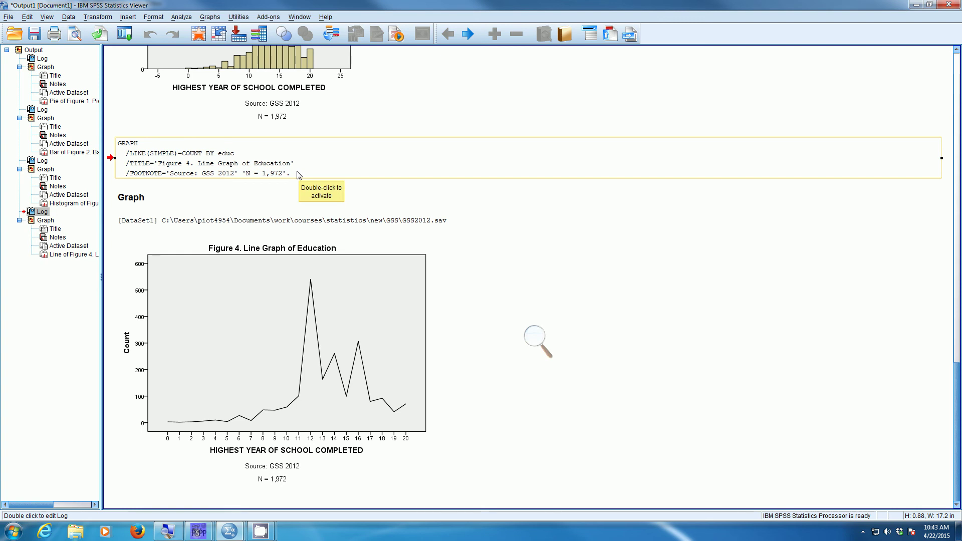
Switch to the PSPPIRE Data Editor and look at the options for creating a new file
key("alt+Tab")
key("Tab")
key("Tab")
key("Tab")
key("Tab")
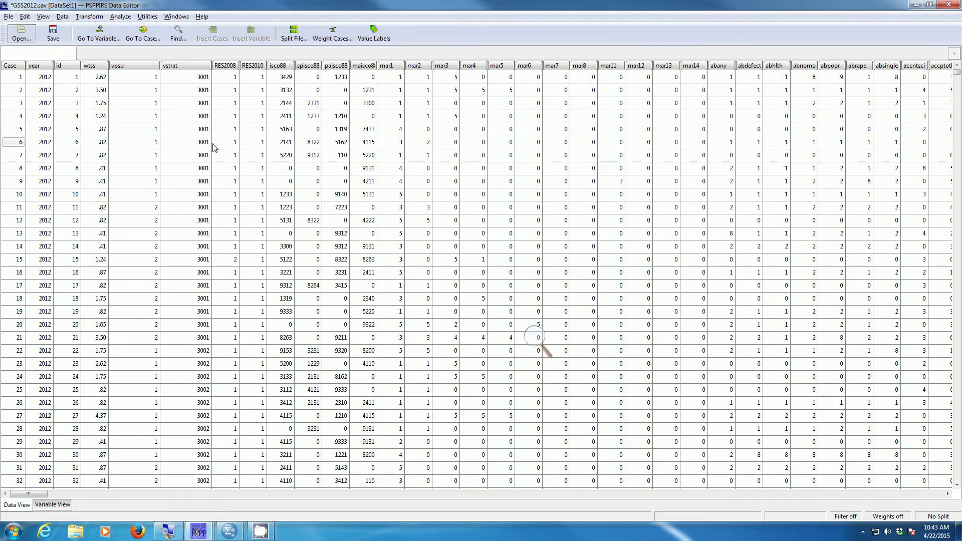
left_click(8, 16)
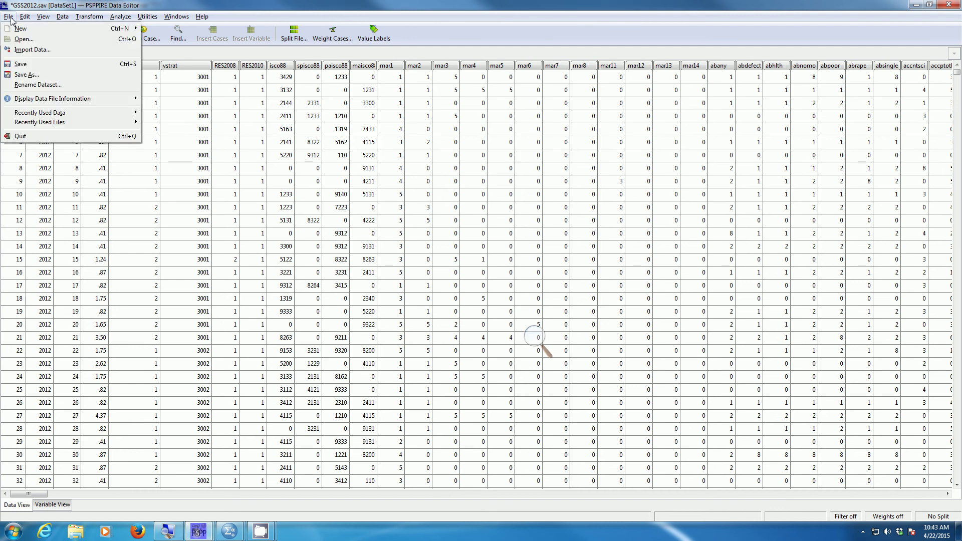
mouse_move(16, 28)
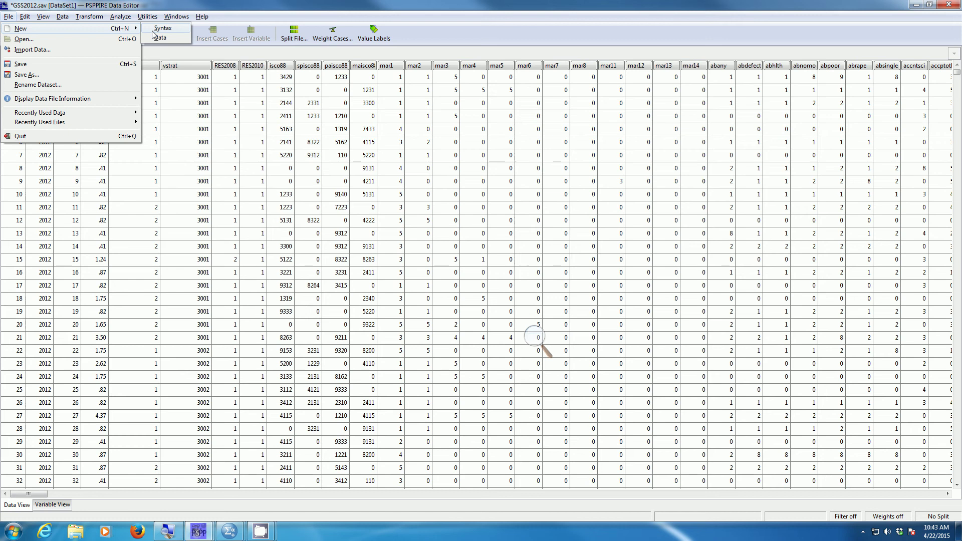
Switch to the PSPPIRE Syntax Editor containing the FREQUENCIES commands for race, class and educ, and magnify the code
key("alt+Tab")
key("alt+Tab")
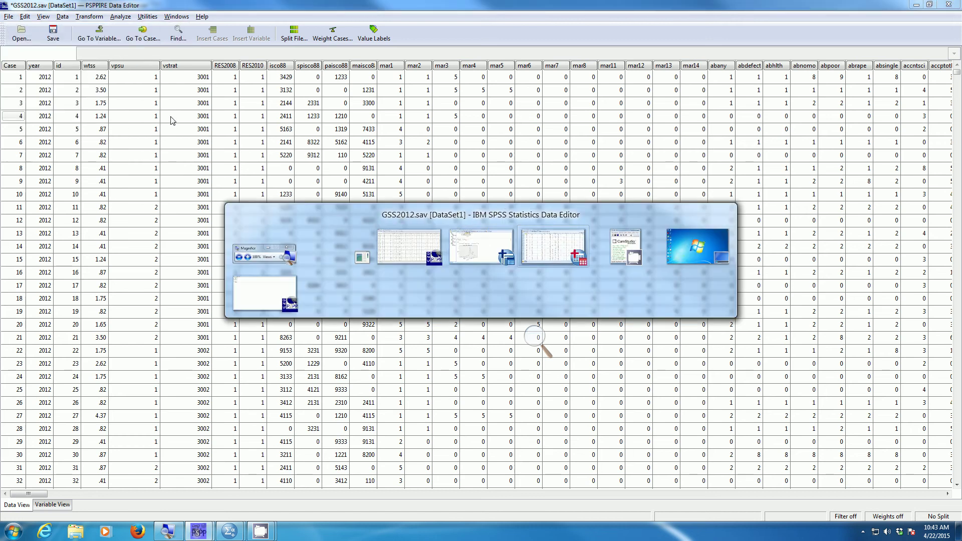
key("alt+Tab")
key("alt+Tab")
key("alt+Tab")
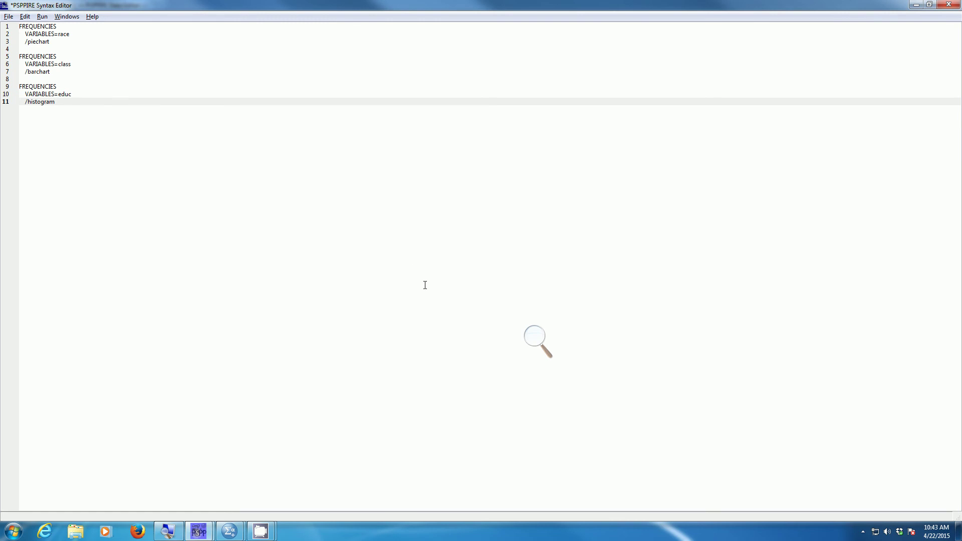
left_click(533, 335)
left_click_drag(532, 327, 160, 50)
left_click(176, 71)
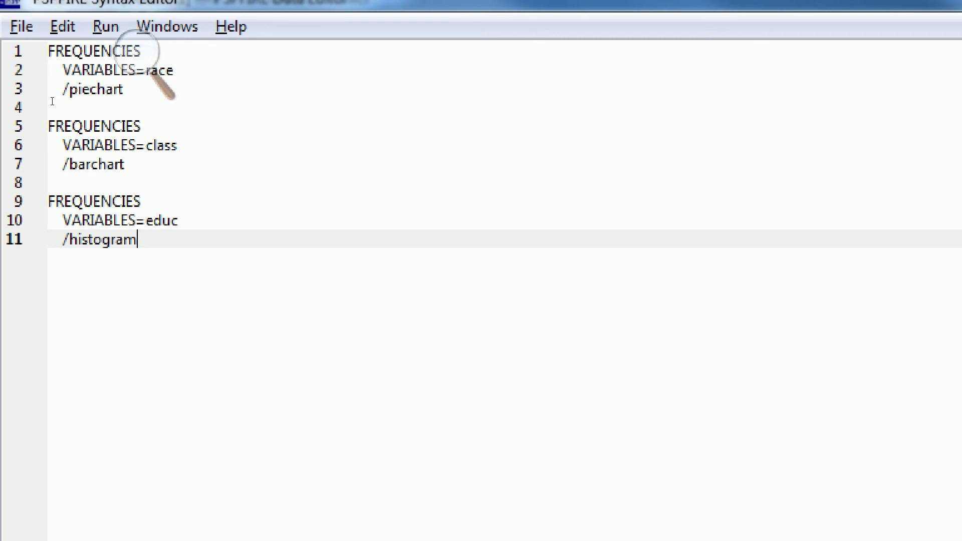
Run only the FREQUENCIES command for race with the /piechart subcommand, lines 1 to 3
left_click(132, 48)
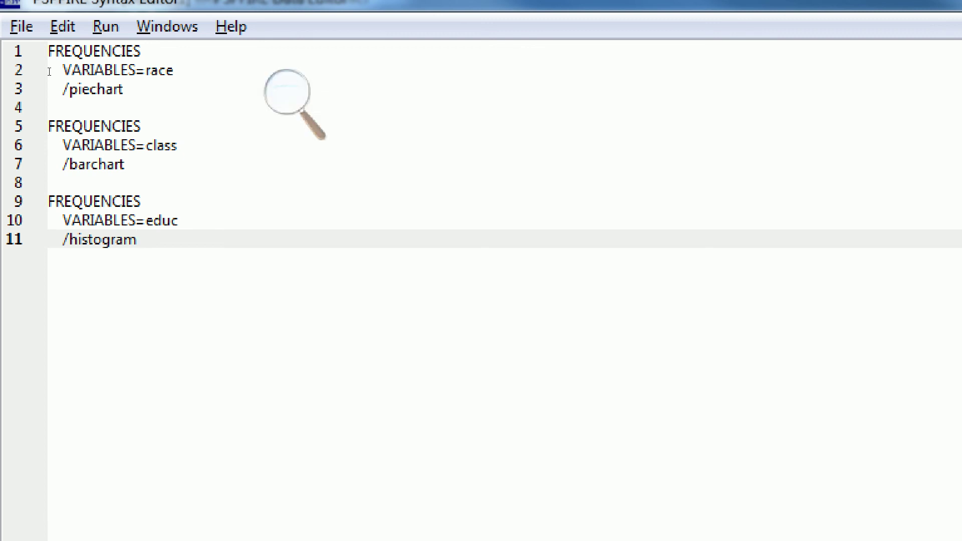
left_click_drag(120, 164, 48, 126)
left_click_drag(138, 89, 130, 89)
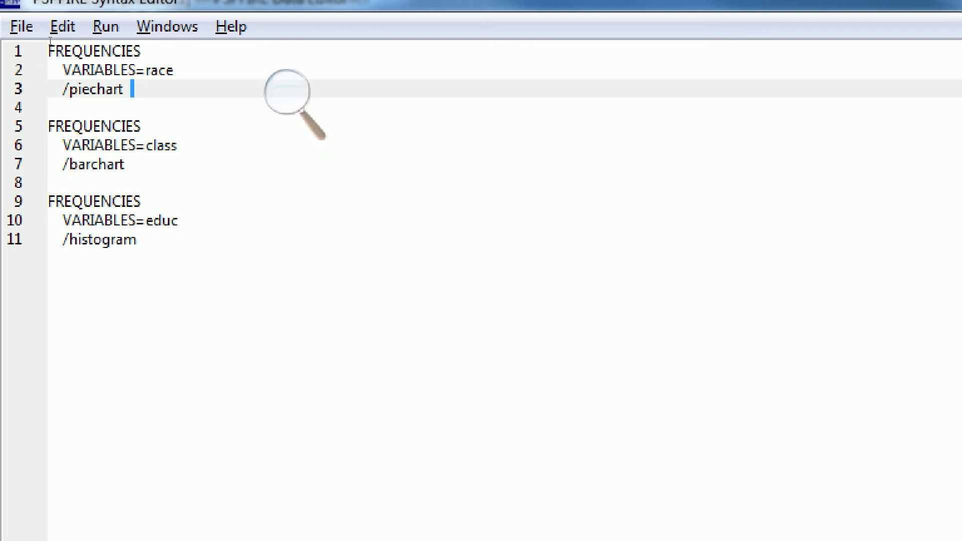
left_click(50, 43, "shift")
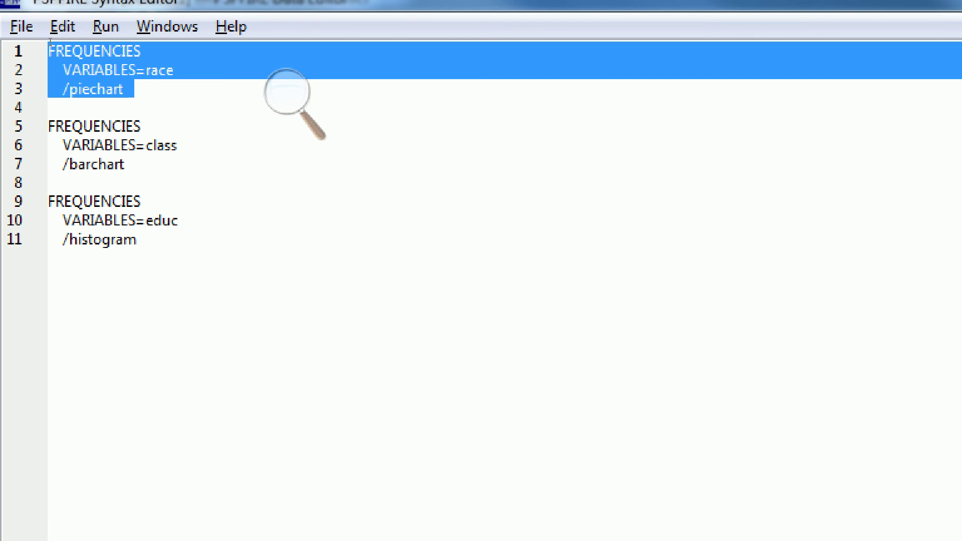
key("alt+r")
key("Down")
key("Down")
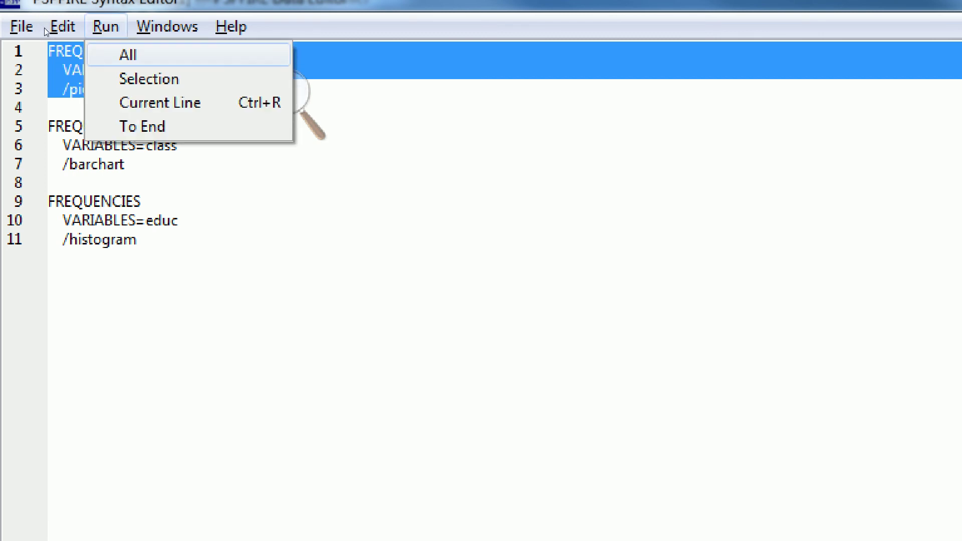
key("Return")
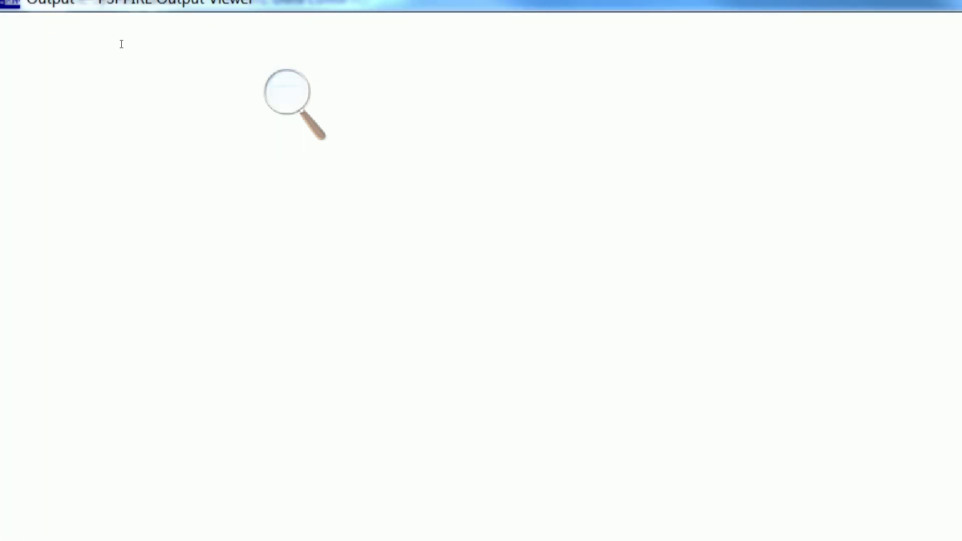
Examine the race frequency table, statistics and pie chart in the PSPPIRE output
left_click(287, 92)
left_click(281, 112)
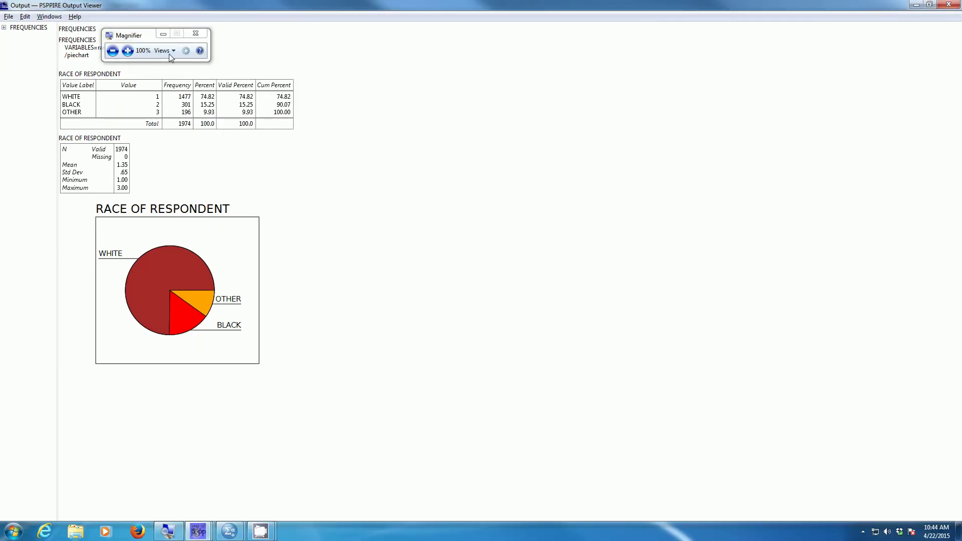
left_click_drag(147, 40, 409, 228)
left_click(392, 239)
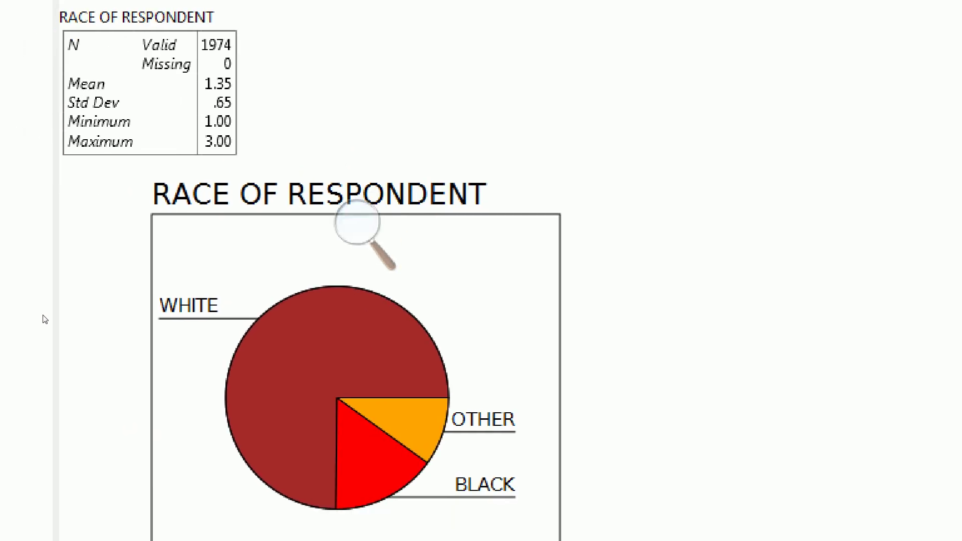
left_click(171, 229)
left_click(172, 228)
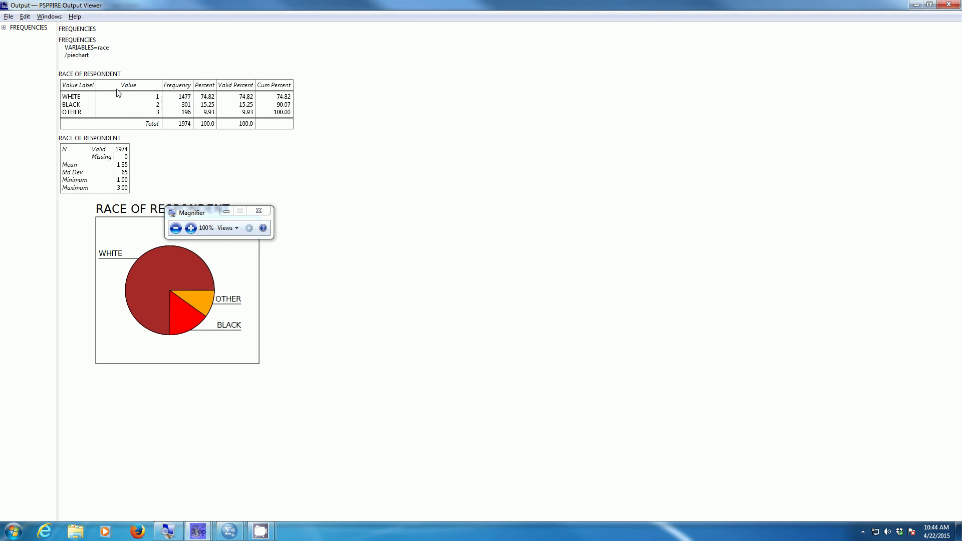
Return to the PSPPIRE Syntax Editor from the output viewer
key("alt+Tab")
key("alt+Tab")
key("alt+Tab")
key("alt+Tab")
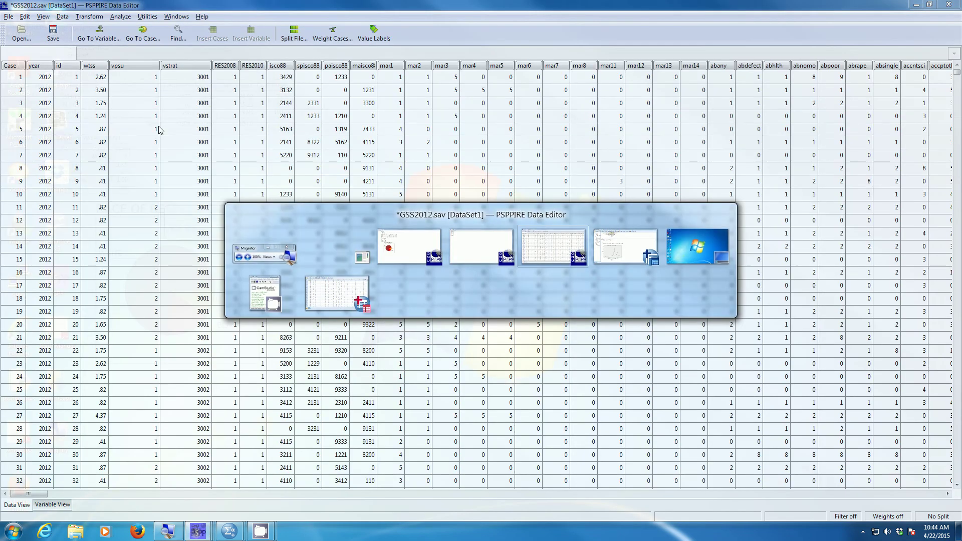
key("alt+Tab")
key("alt+Tab")
key("alt+Tab")
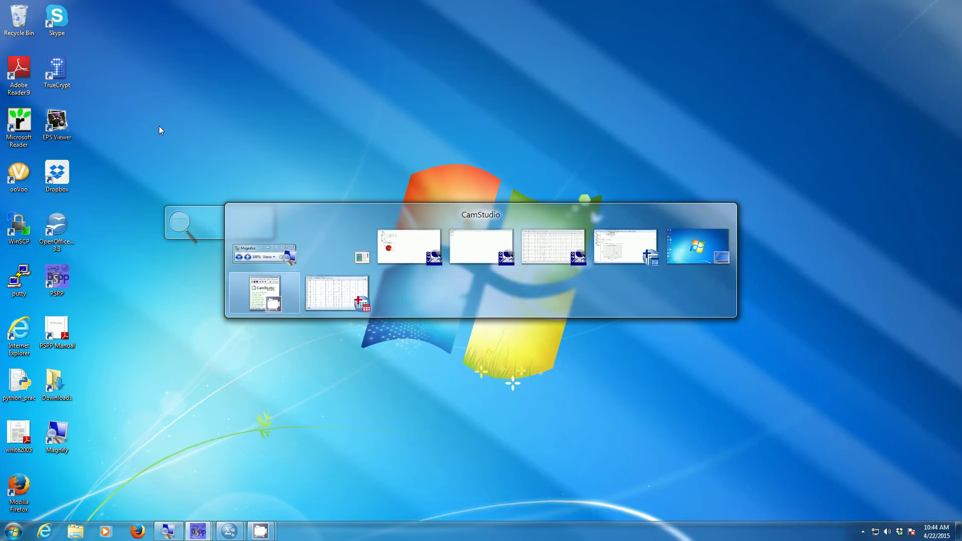
key("alt+Tab")
key("alt+Tab")
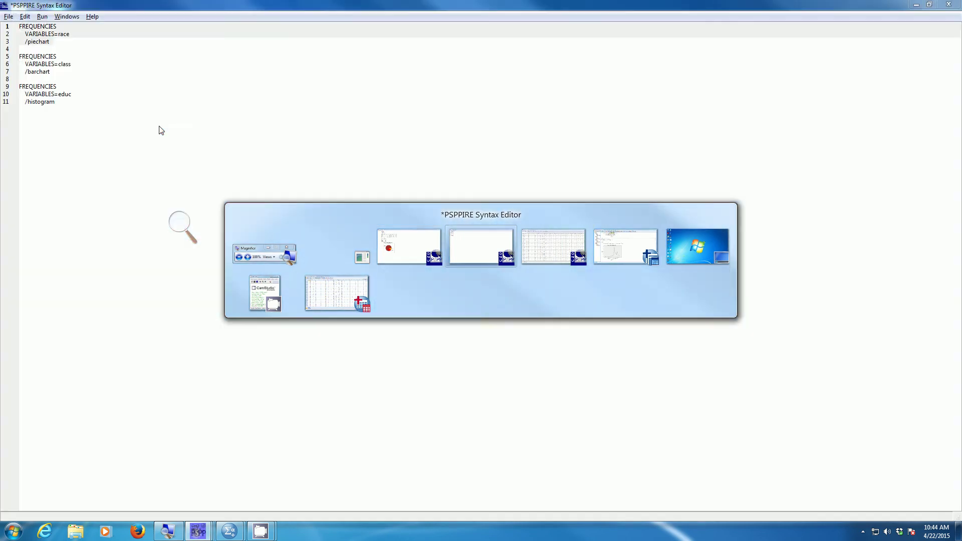
left_click(182, 216)
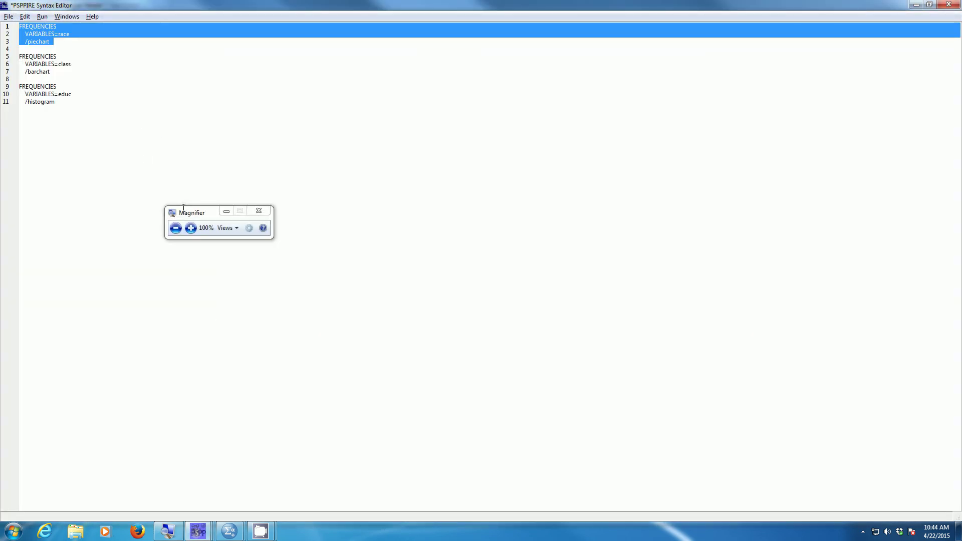
Run only the FREQUENCIES command for educ with the /histogram subcommand, lines 9 to 11 of the syntax
left_click_drag(182, 213, 166, 99)
left_click(164, 115)
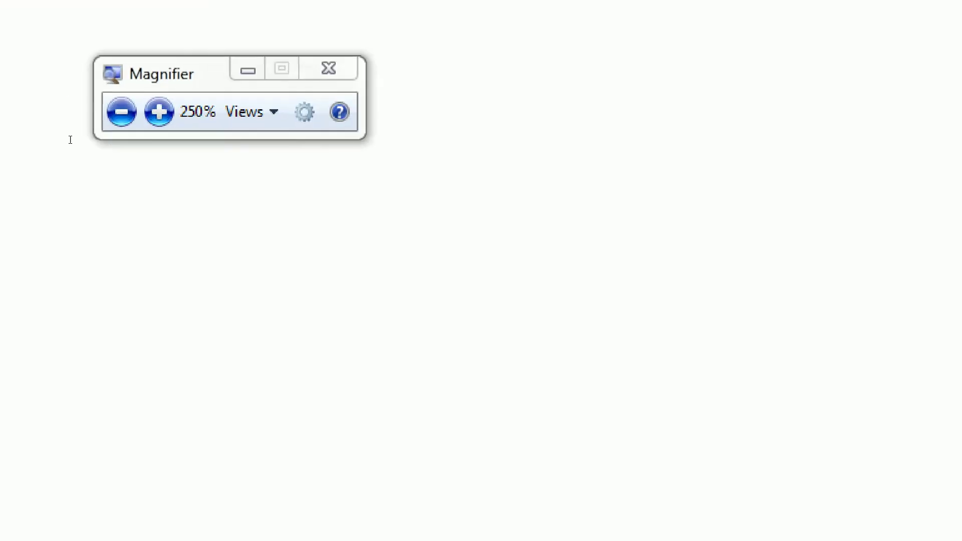
left_click(126, 91)
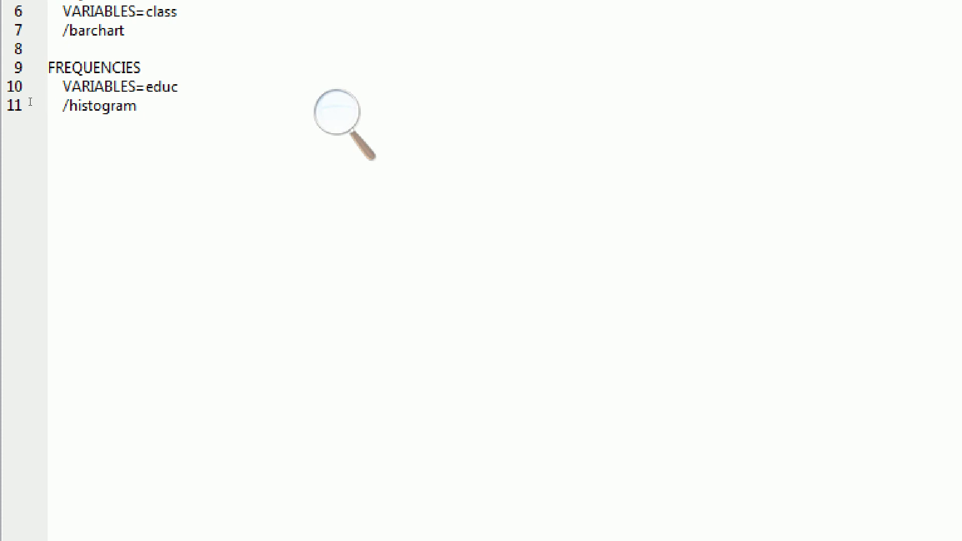
left_click_drag(20, 105, 18, 68)
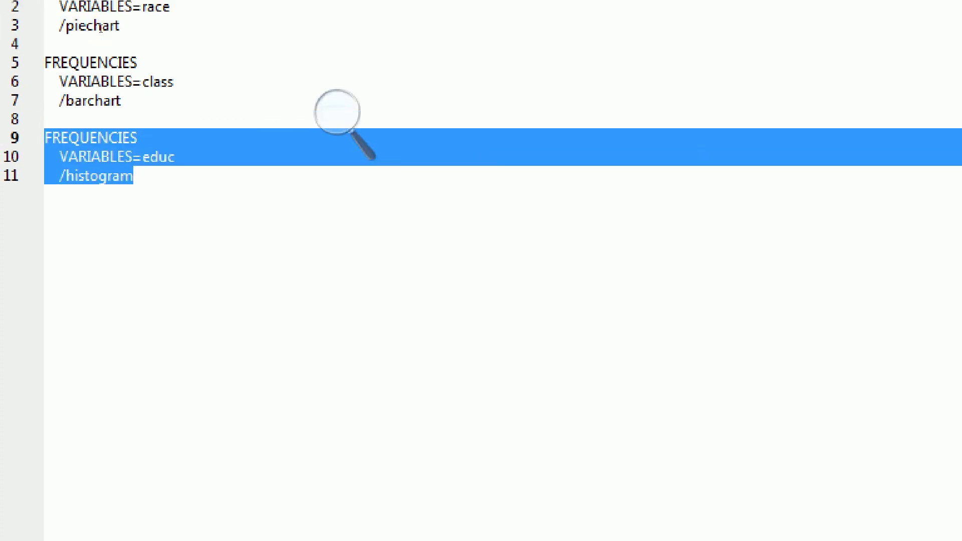
key("alt+r")
key("Down")
key("Down")
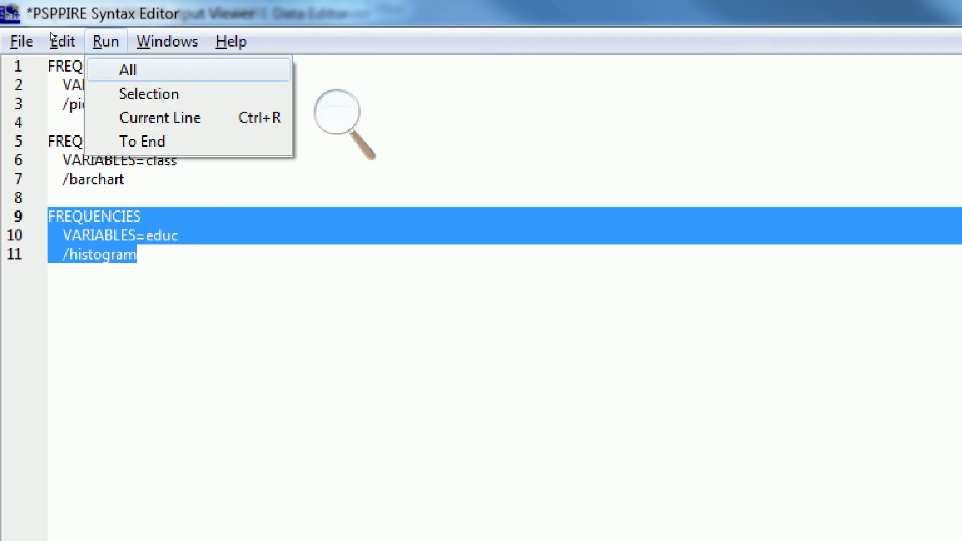
key("Return")
Reset the screen magnification to 100% and switch from the syntax editor to the PSPPIRE Output Viewer
left_click(337, 112)
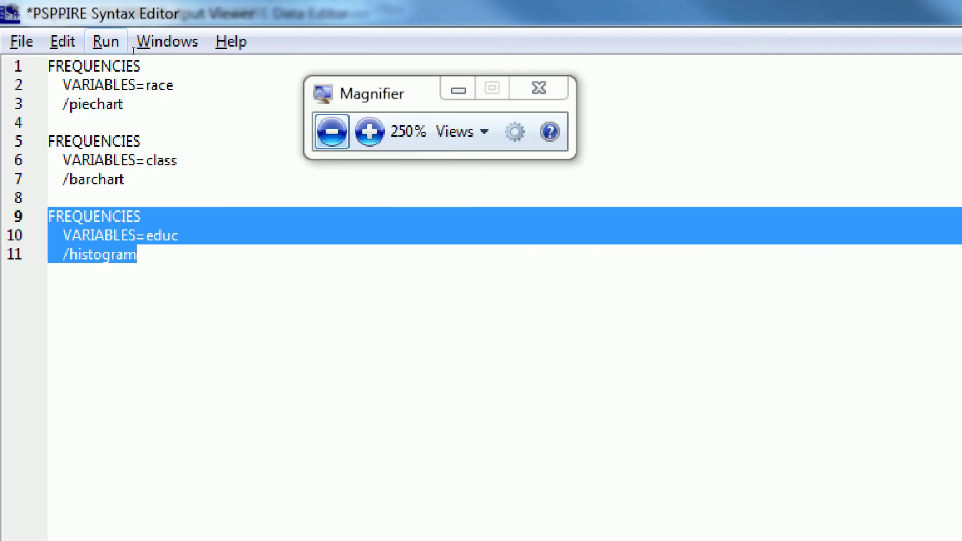
left_click(331, 131)
key("alt+Tab")
key("Tab")
key("Tab")
key("Tab")
key("Tab")
key("Tab")
key("Tab")
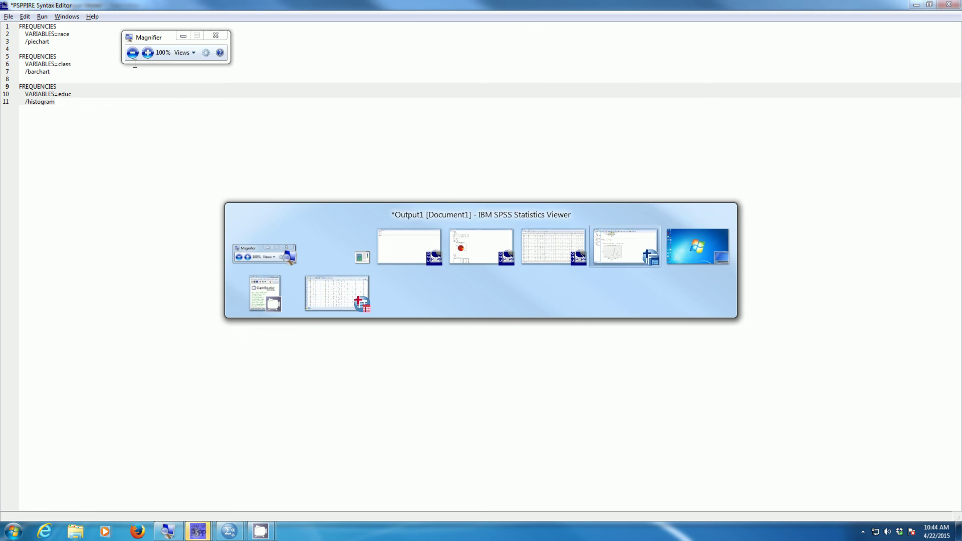
key("Tab")
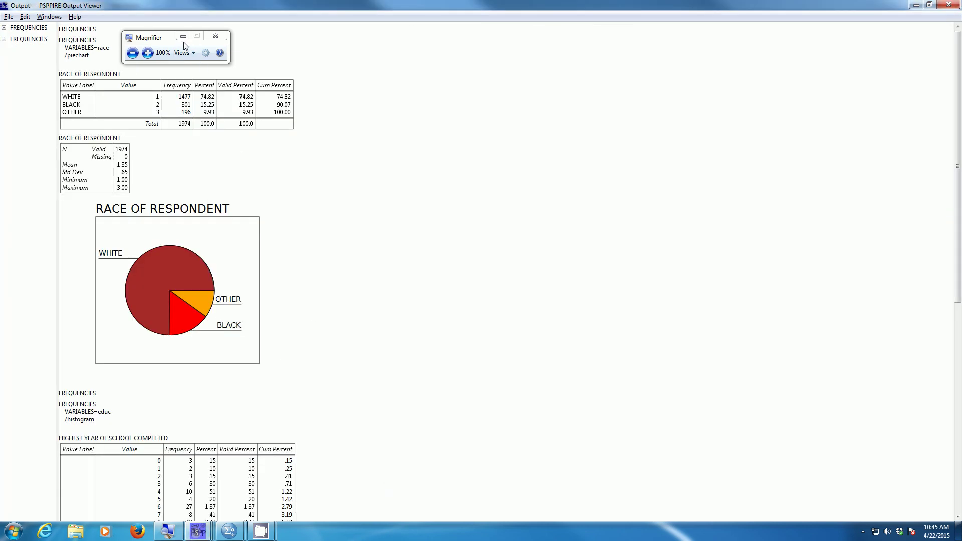
Examine the highest year of school completed results in the output, magnifying the histogram and restoring the view to 100%
left_click_drag(178, 37, 500, 428)
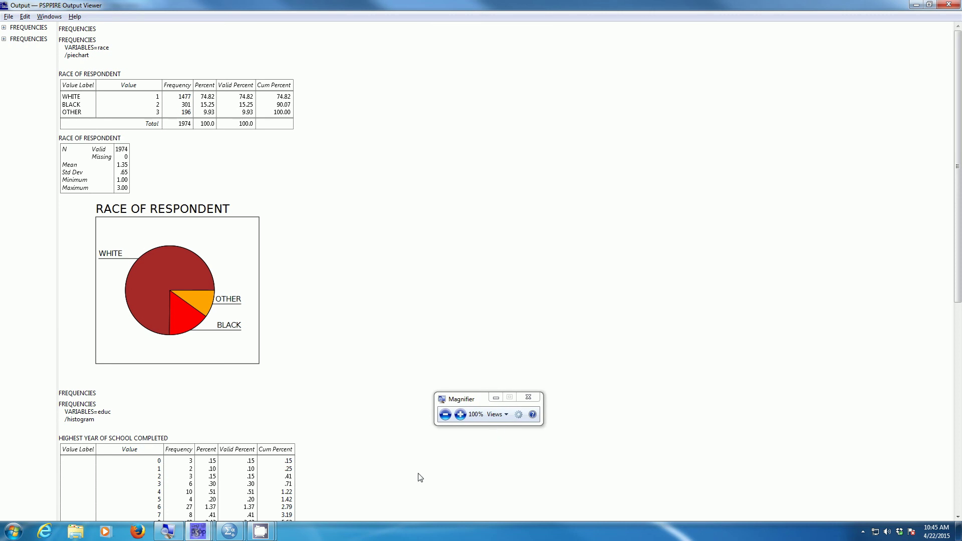
left_click_drag(957, 288, 959, 499)
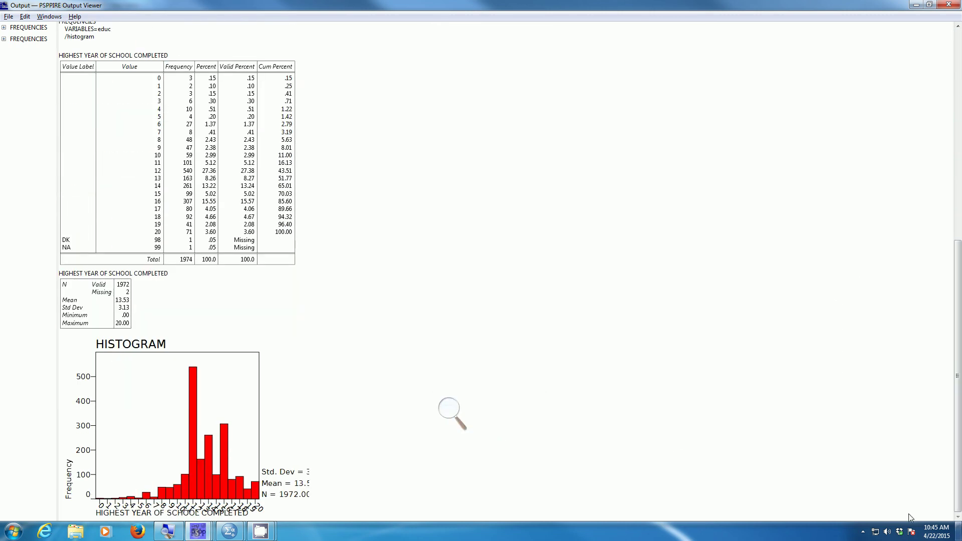
left_click(466, 404)
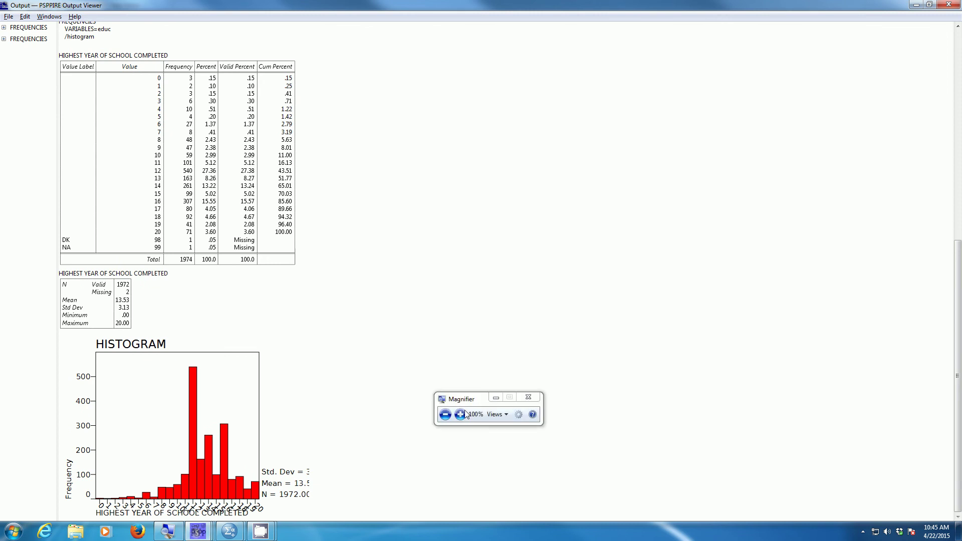
left_click(462, 415)
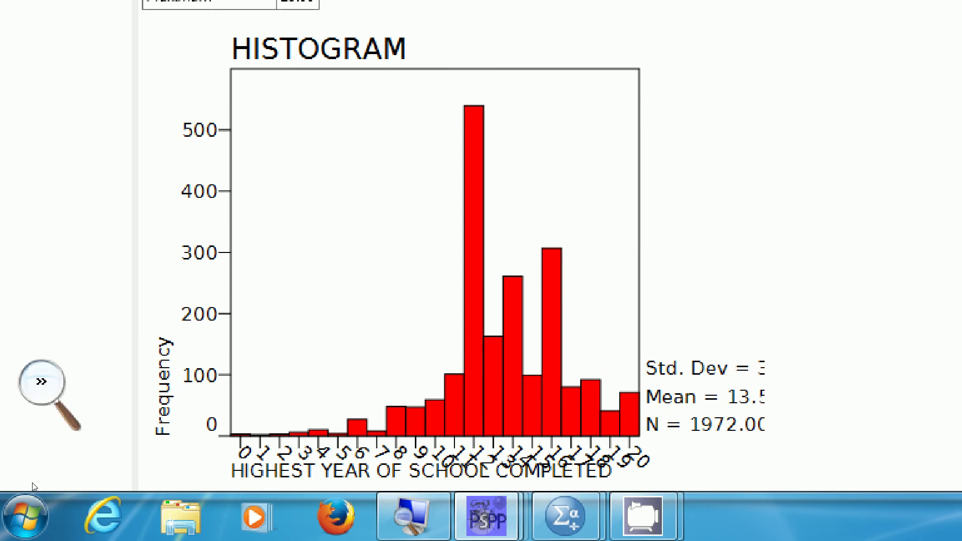
left_click(44, 386)
left_click(37, 399)
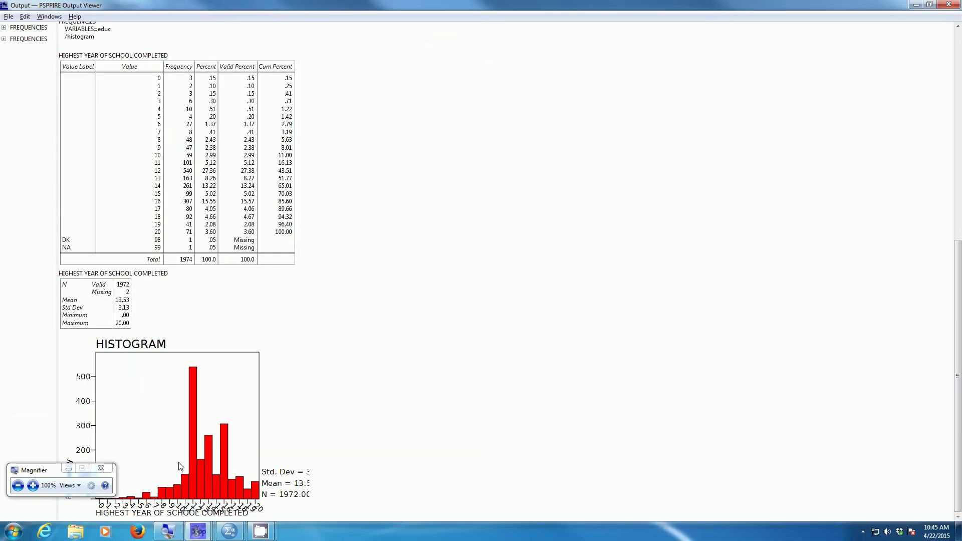